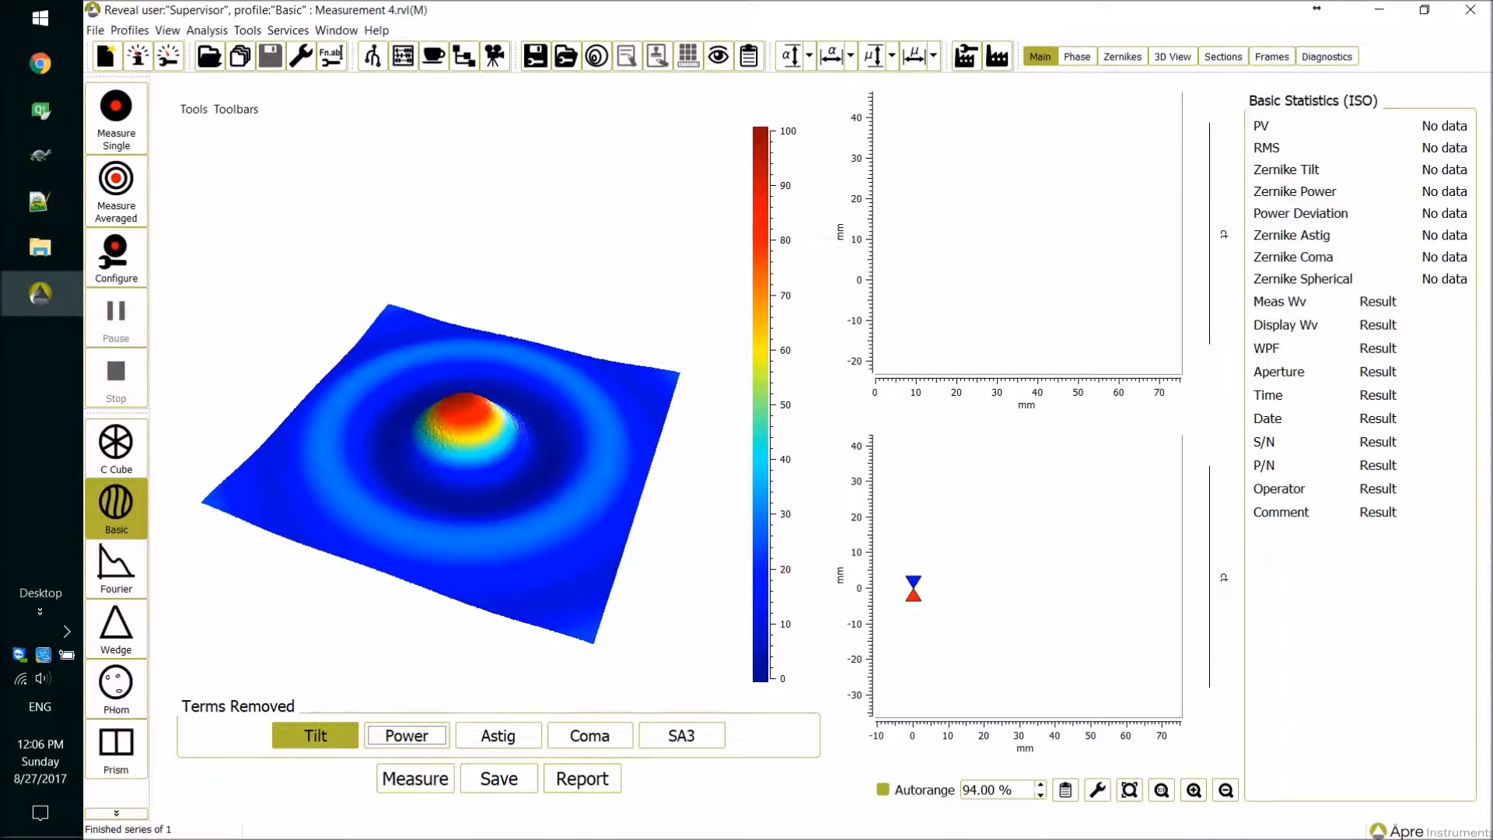
Take a new measurement, run Island Analysis on it, and select island 1 in the results table
left_click(420, 780)
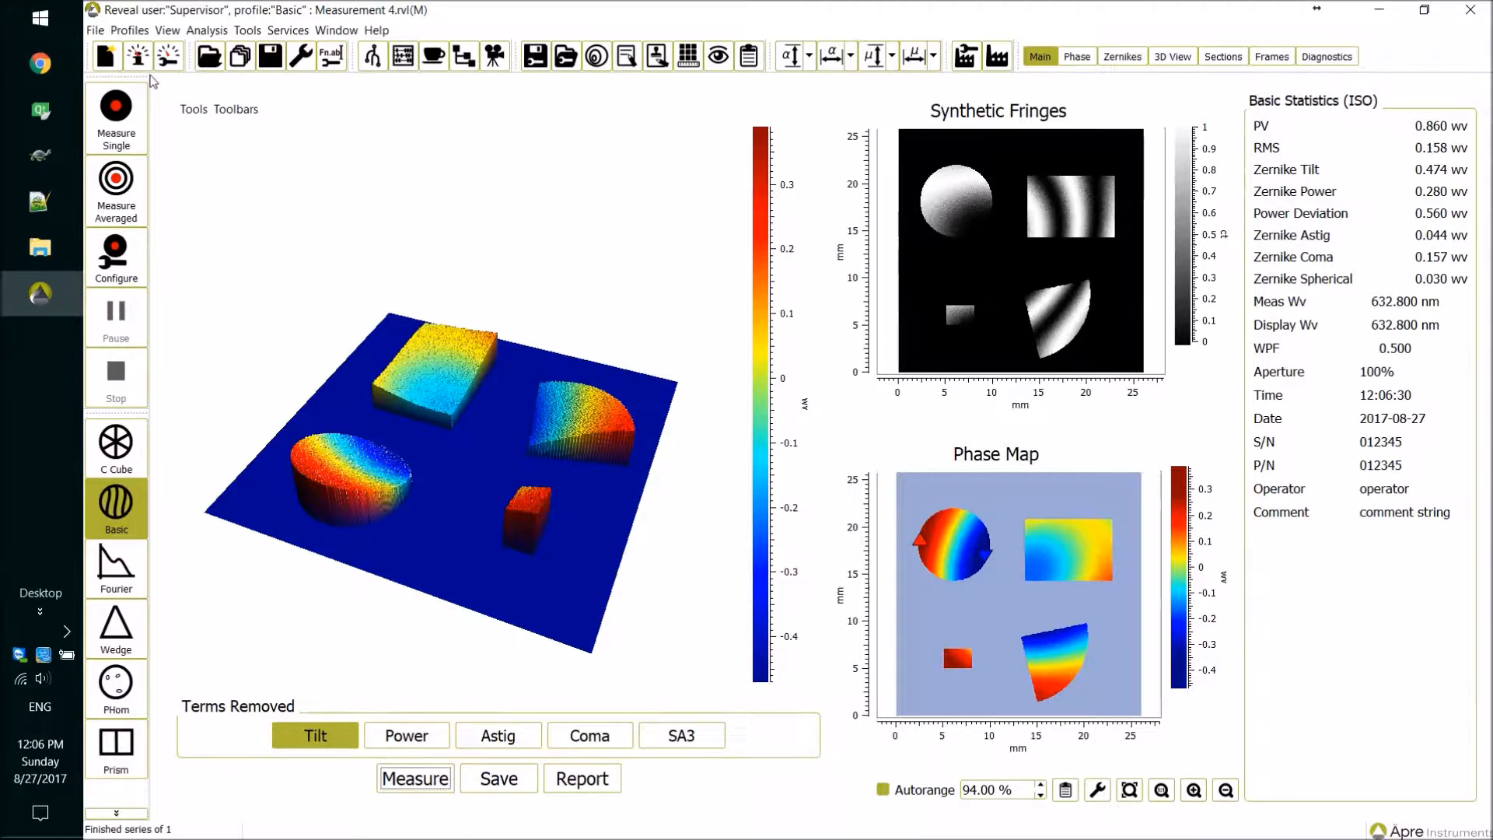
left_click(206, 30)
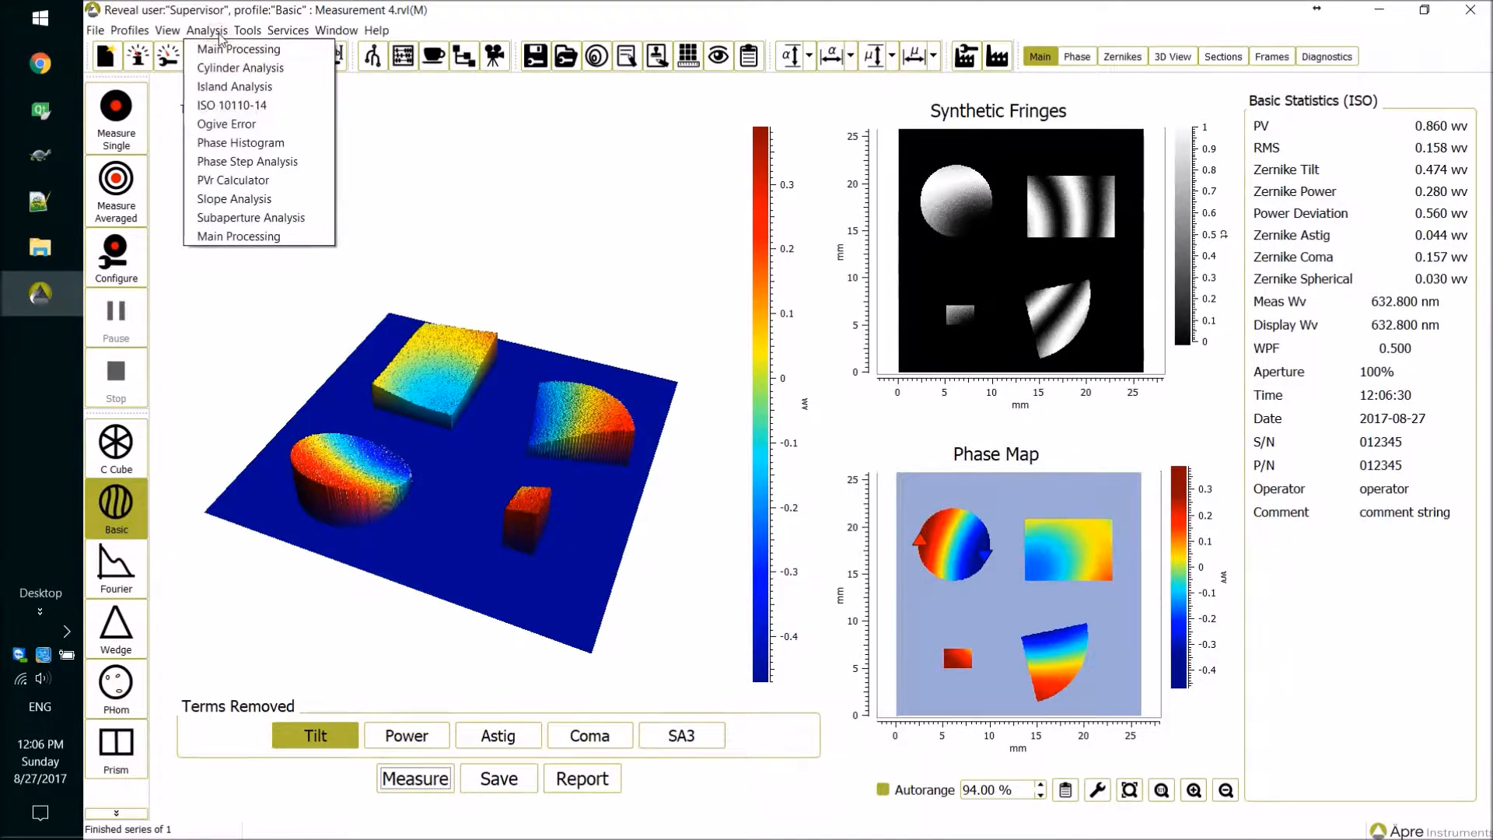
left_click(234, 93)
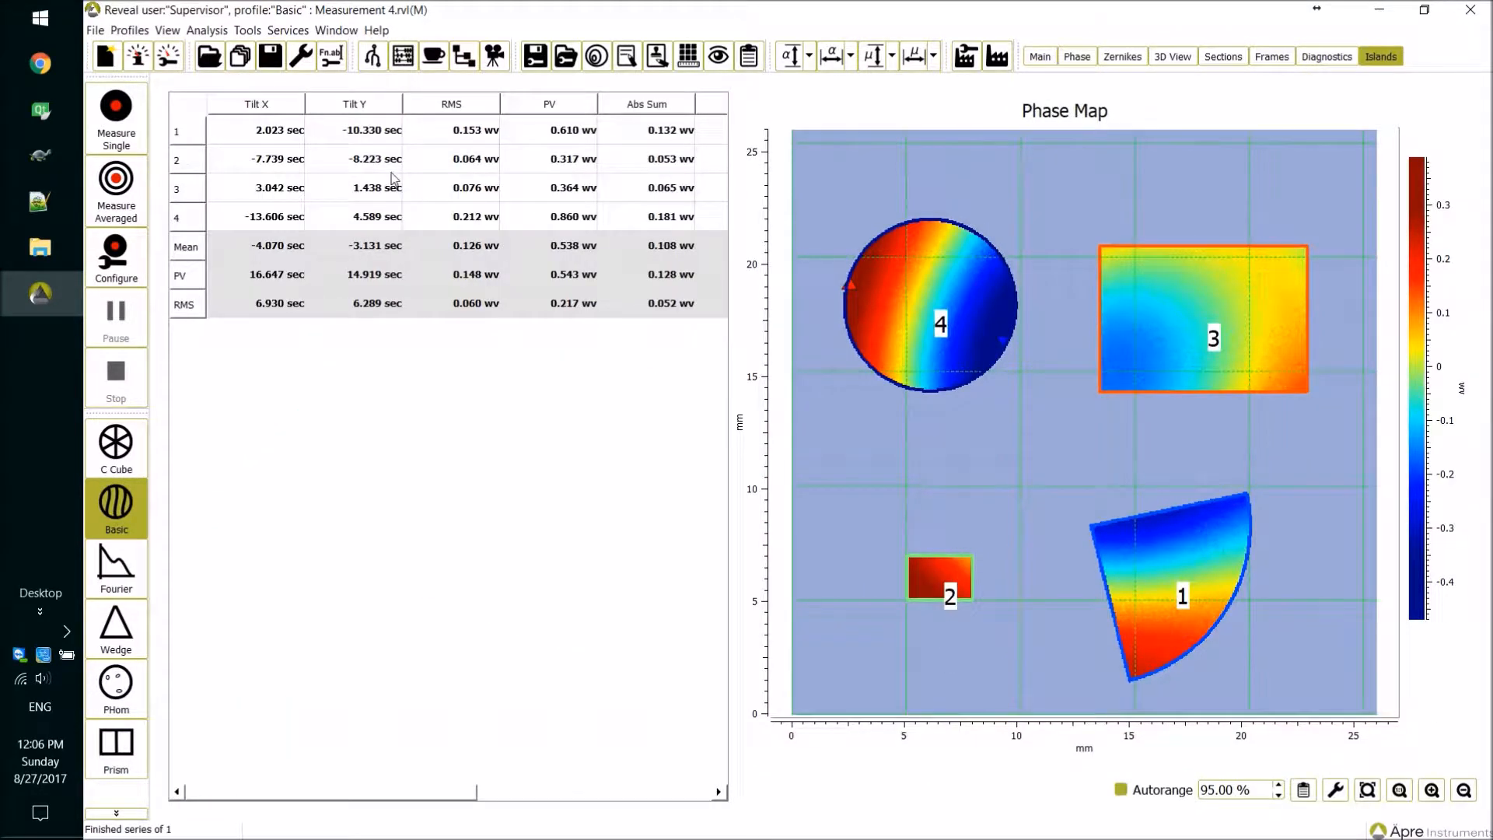
mouse_move(417, 189)
left_click(179, 135)
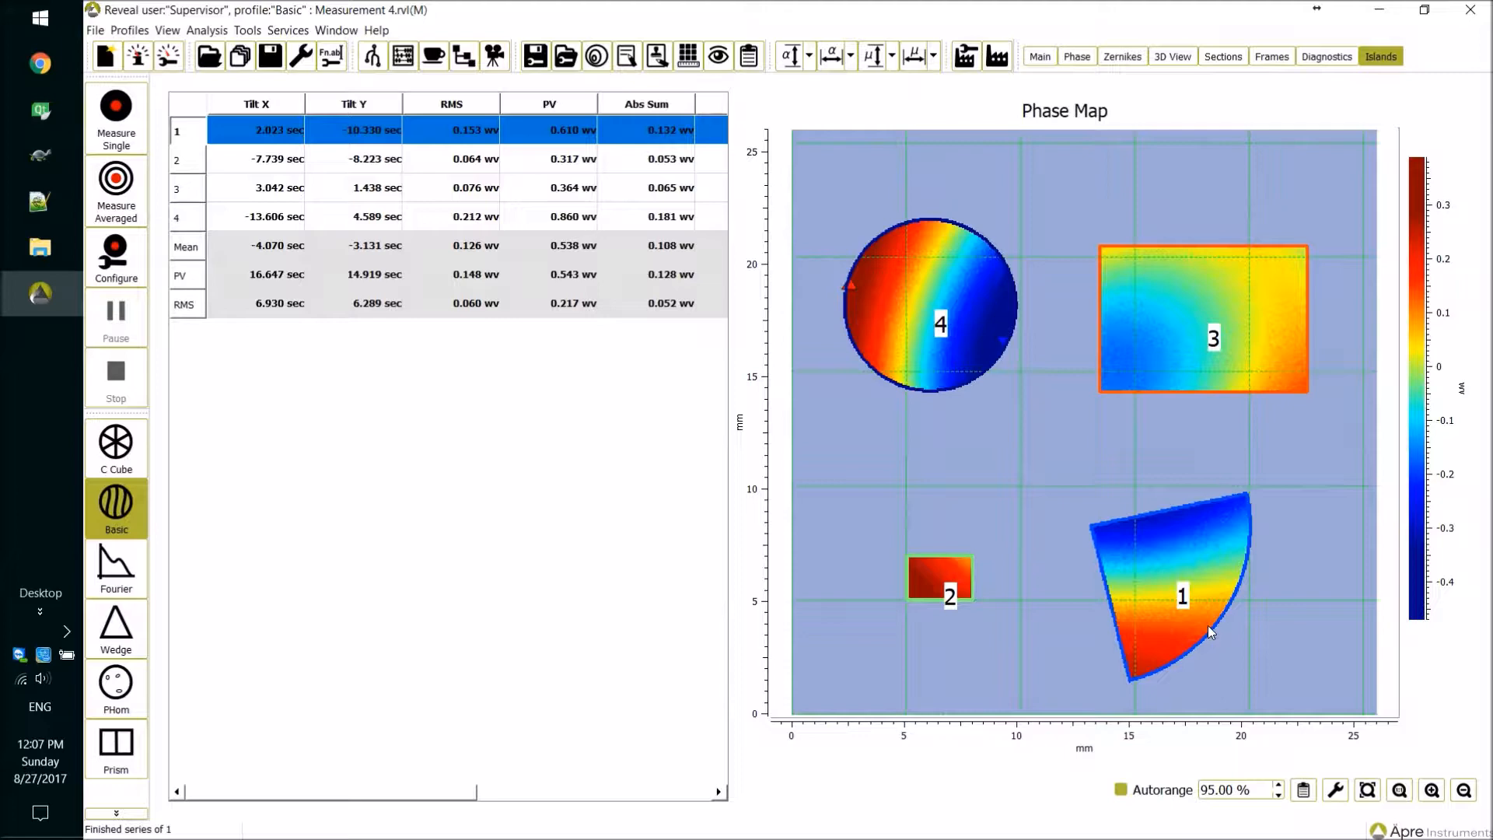
Open the Island Analysis settings and examine where Island Analysis sits in the analysis tree
left_click(402, 57)
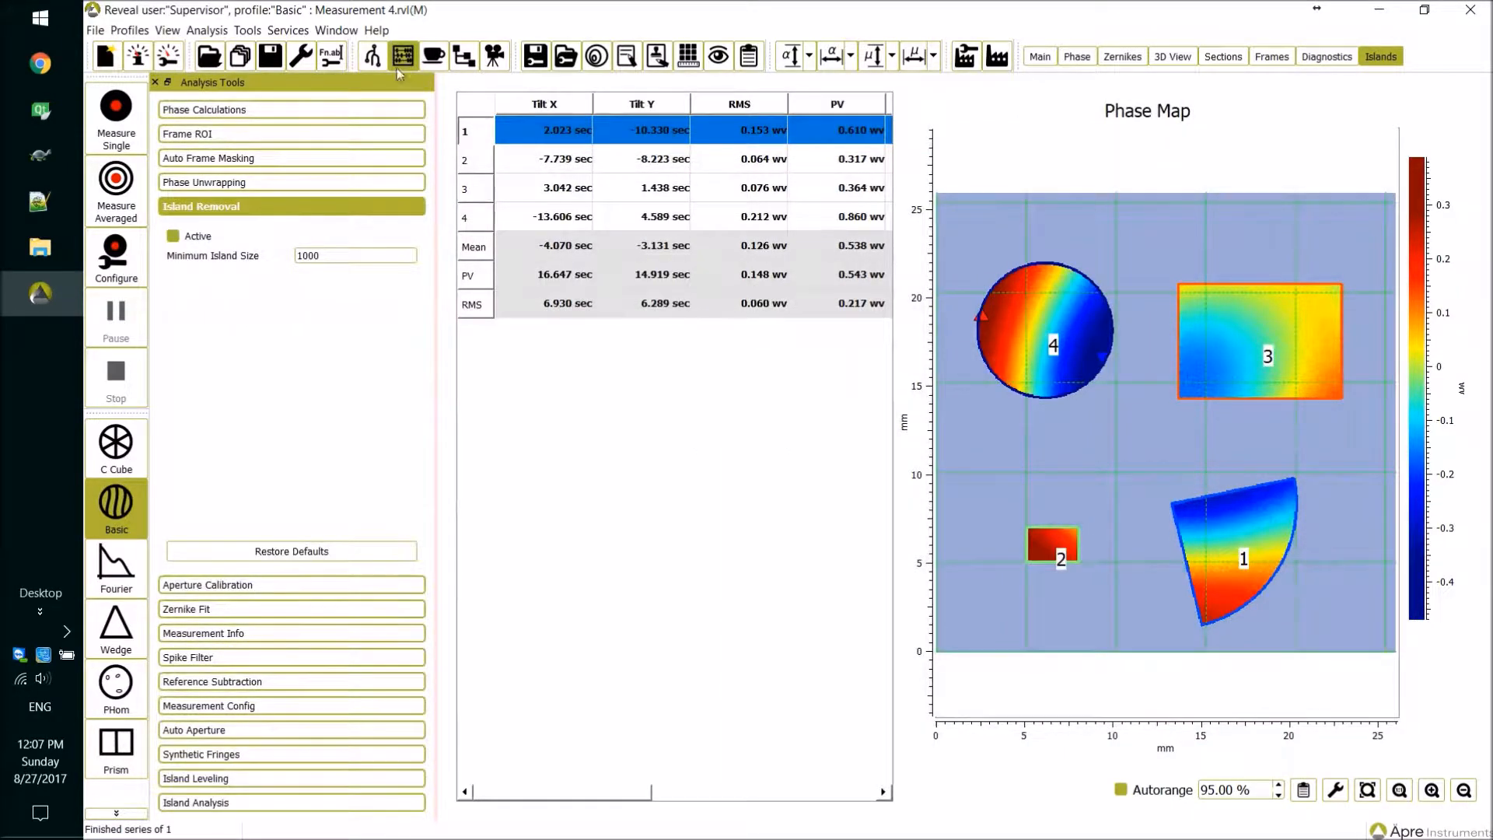
left_click(212, 804)
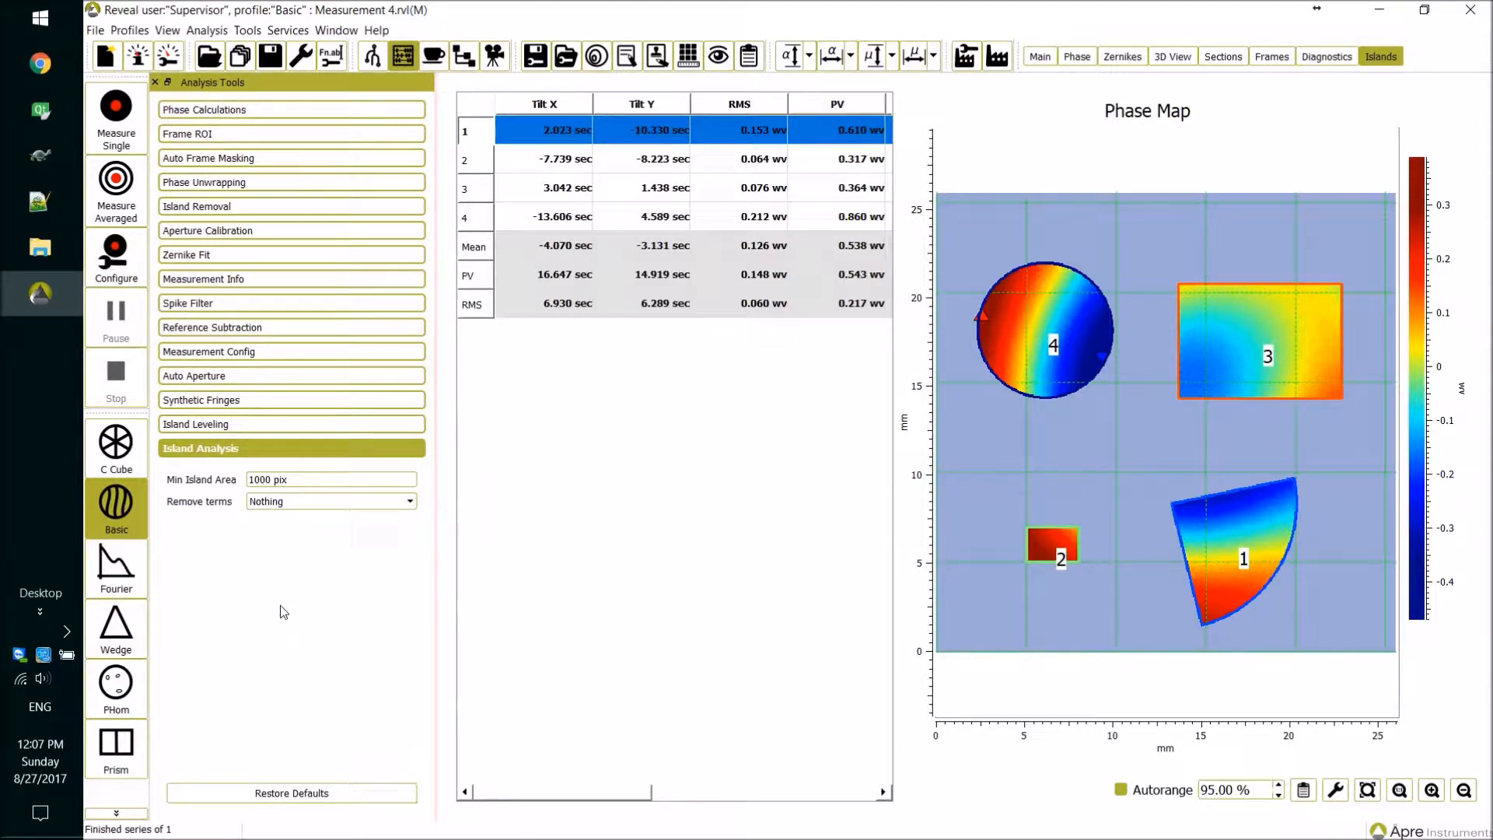
left_click(373, 57)
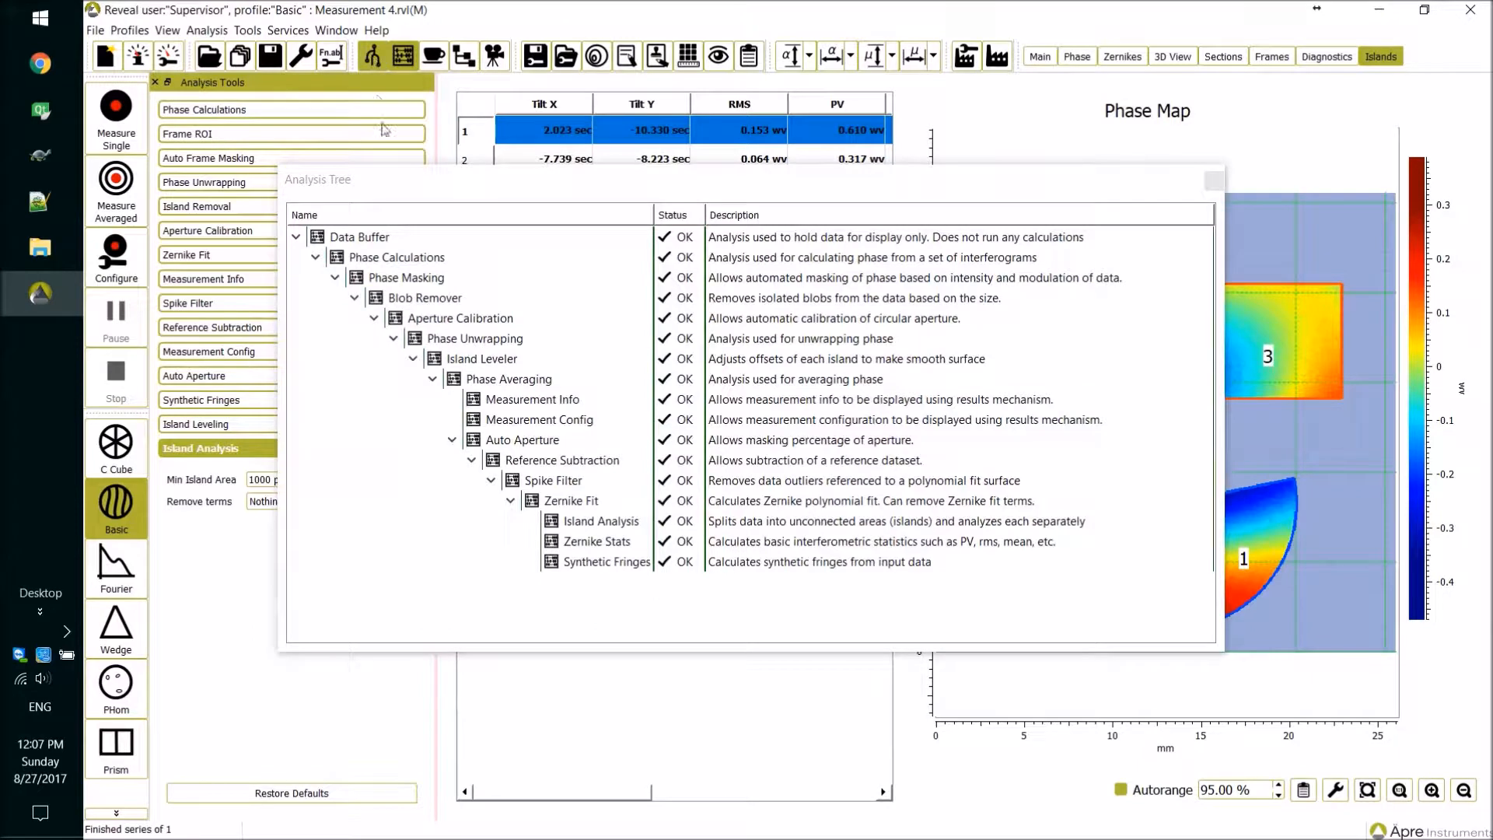
left_click(607, 528)
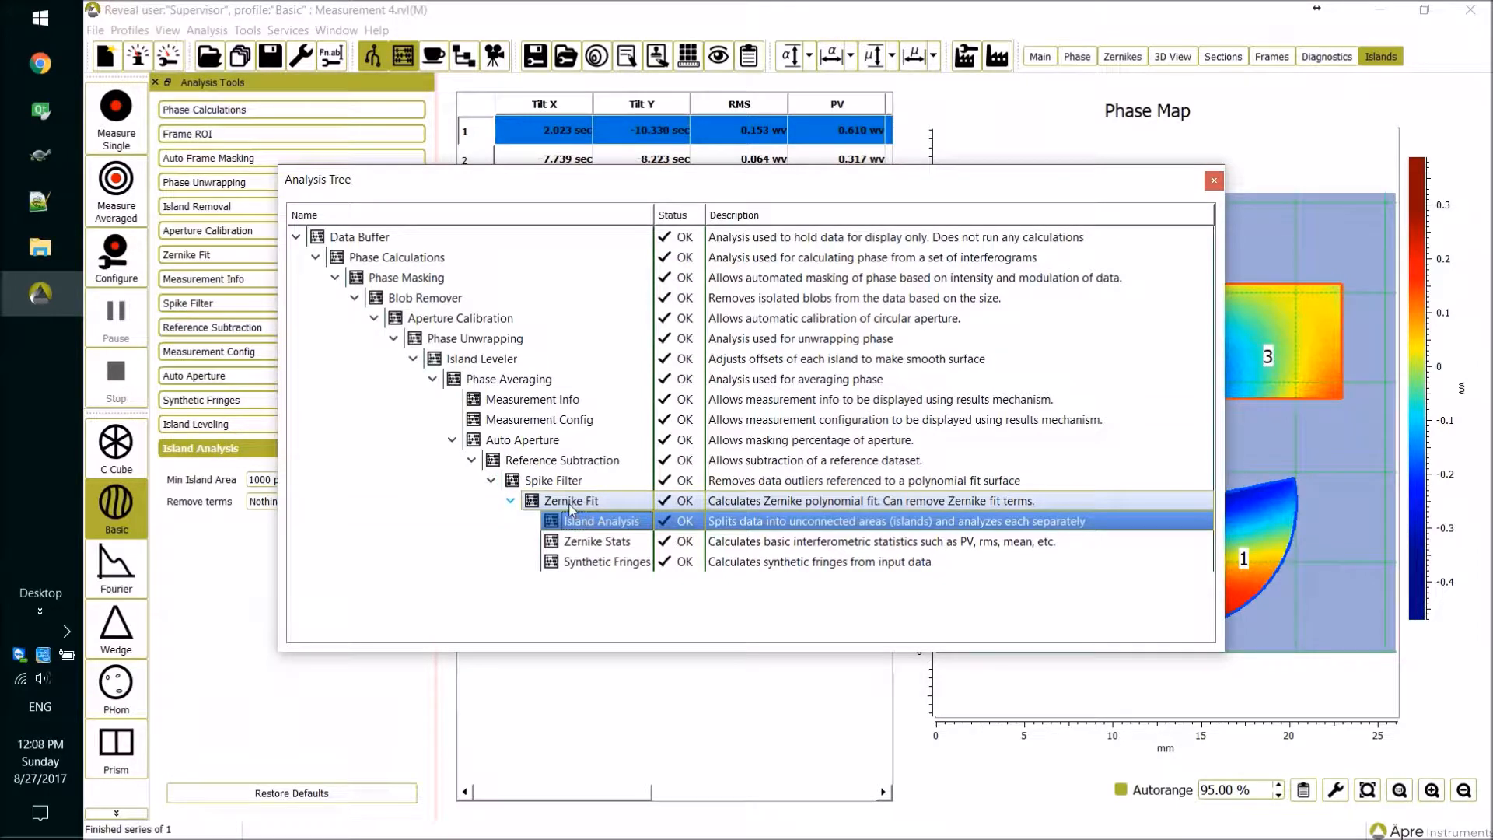
left_click(1215, 183)
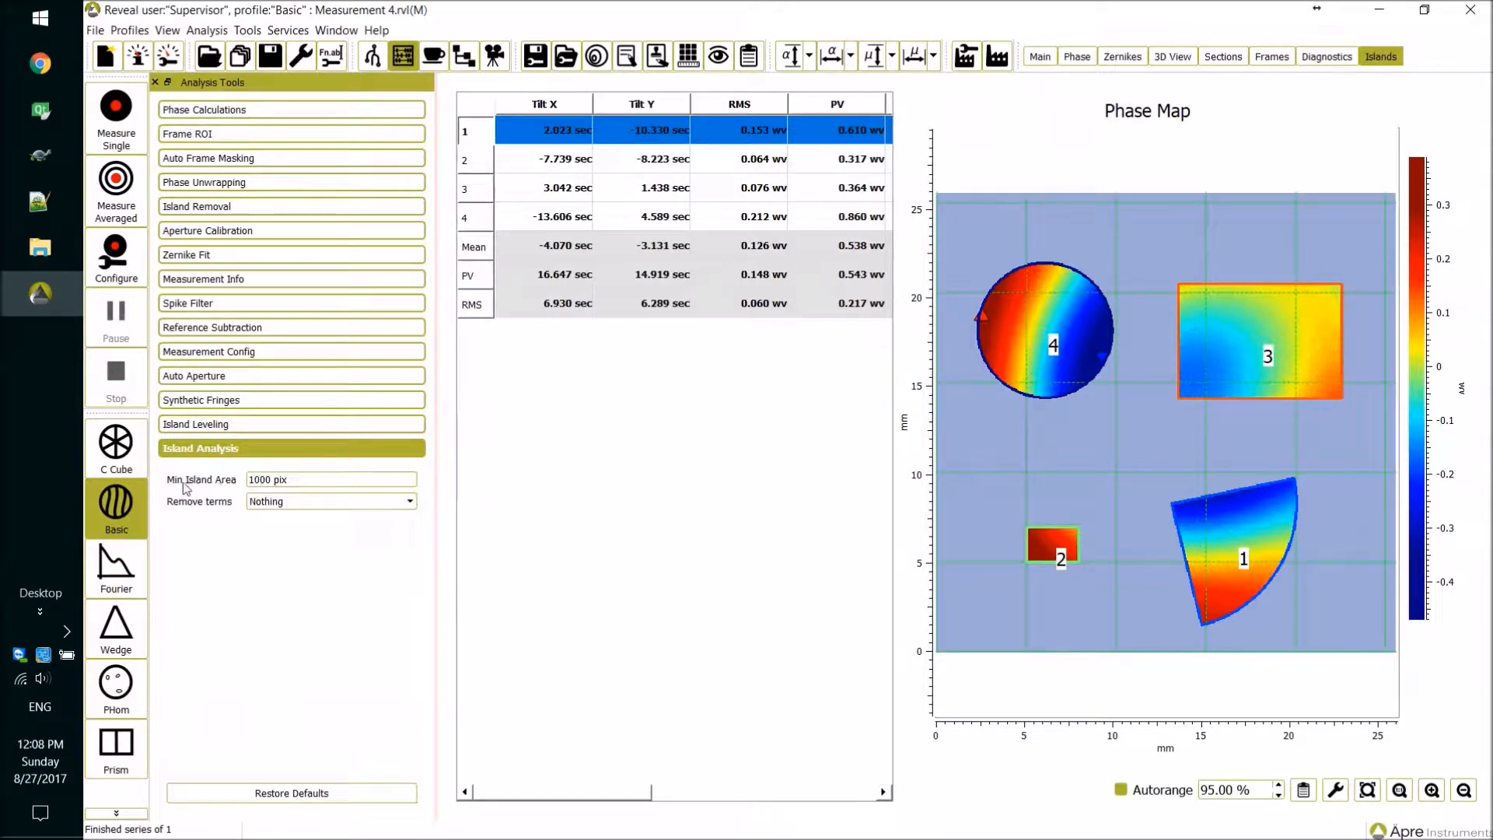
Set the minimum island area to 3000 pix in the Island Analysis settings
mouse_move(258, 485)
left_click_drag(252, 480, 239, 480)
type("3")
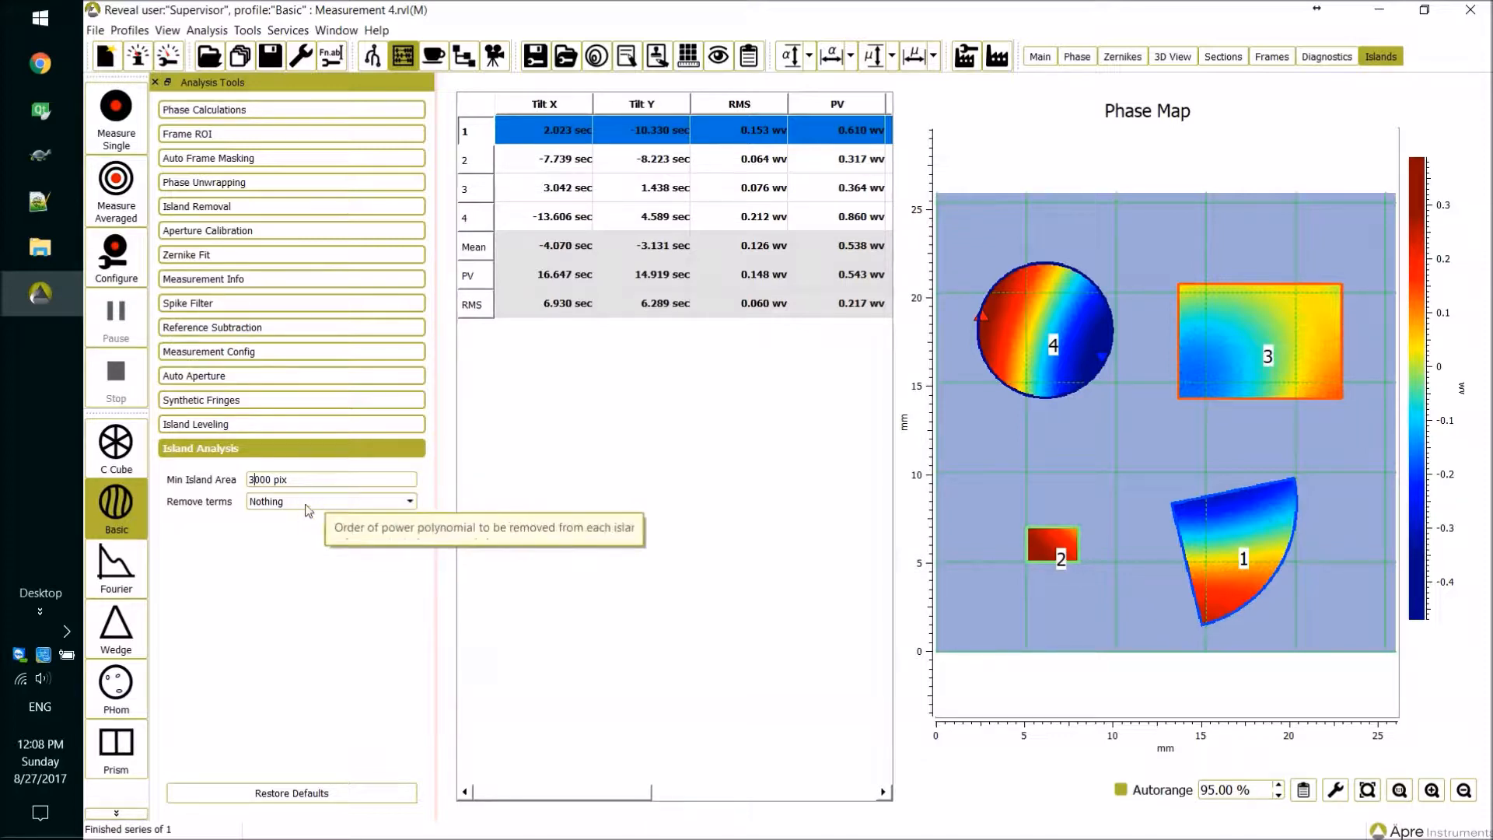
left_click(281, 545)
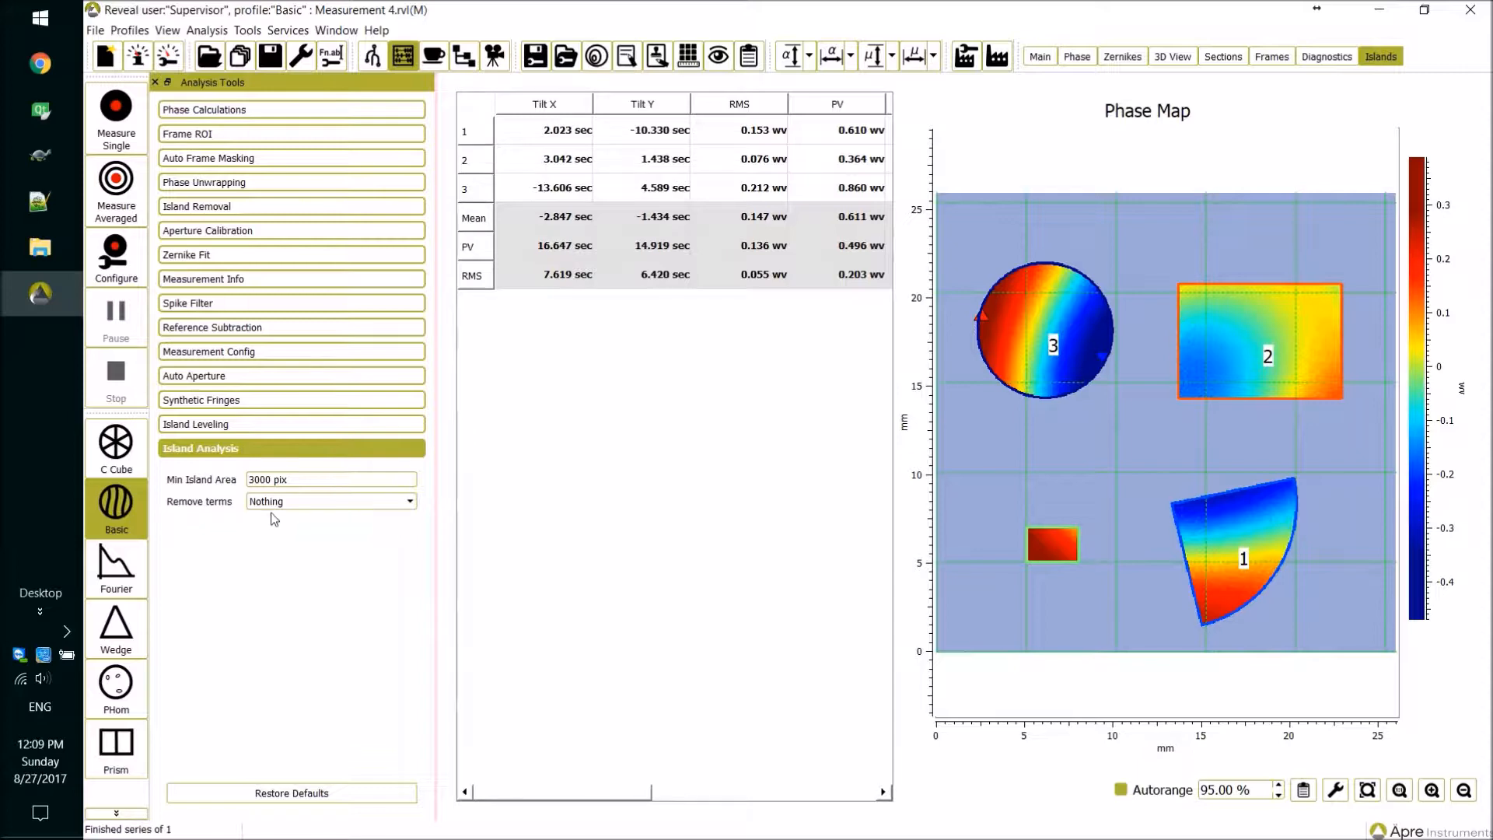
Restore the minimum island area to 1000 pix and check island 2 in the results table
left_click_drag(247, 476, 236, 478)
type("1")
key("Return")
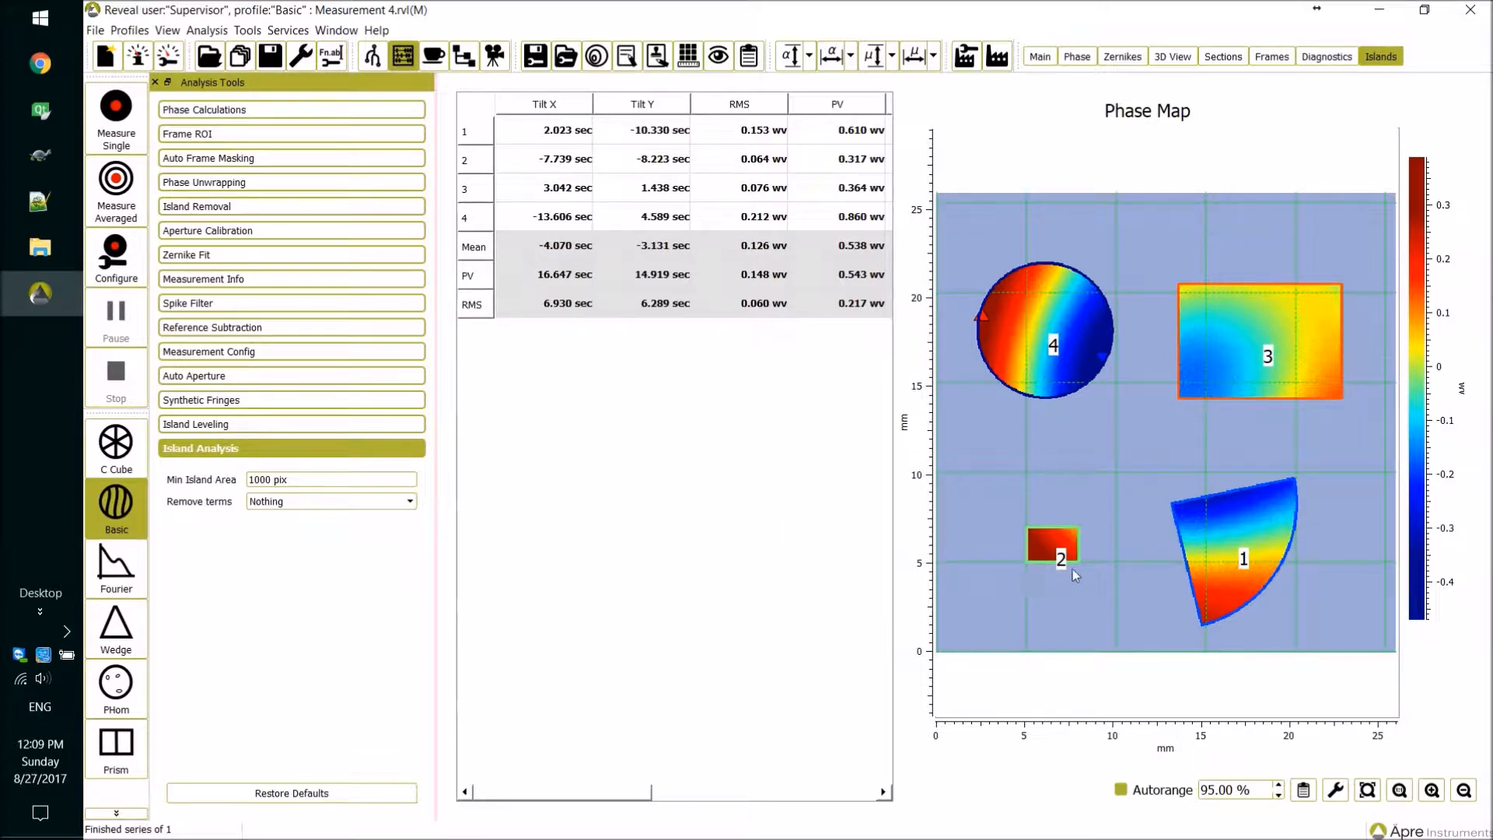
left_click(469, 161)
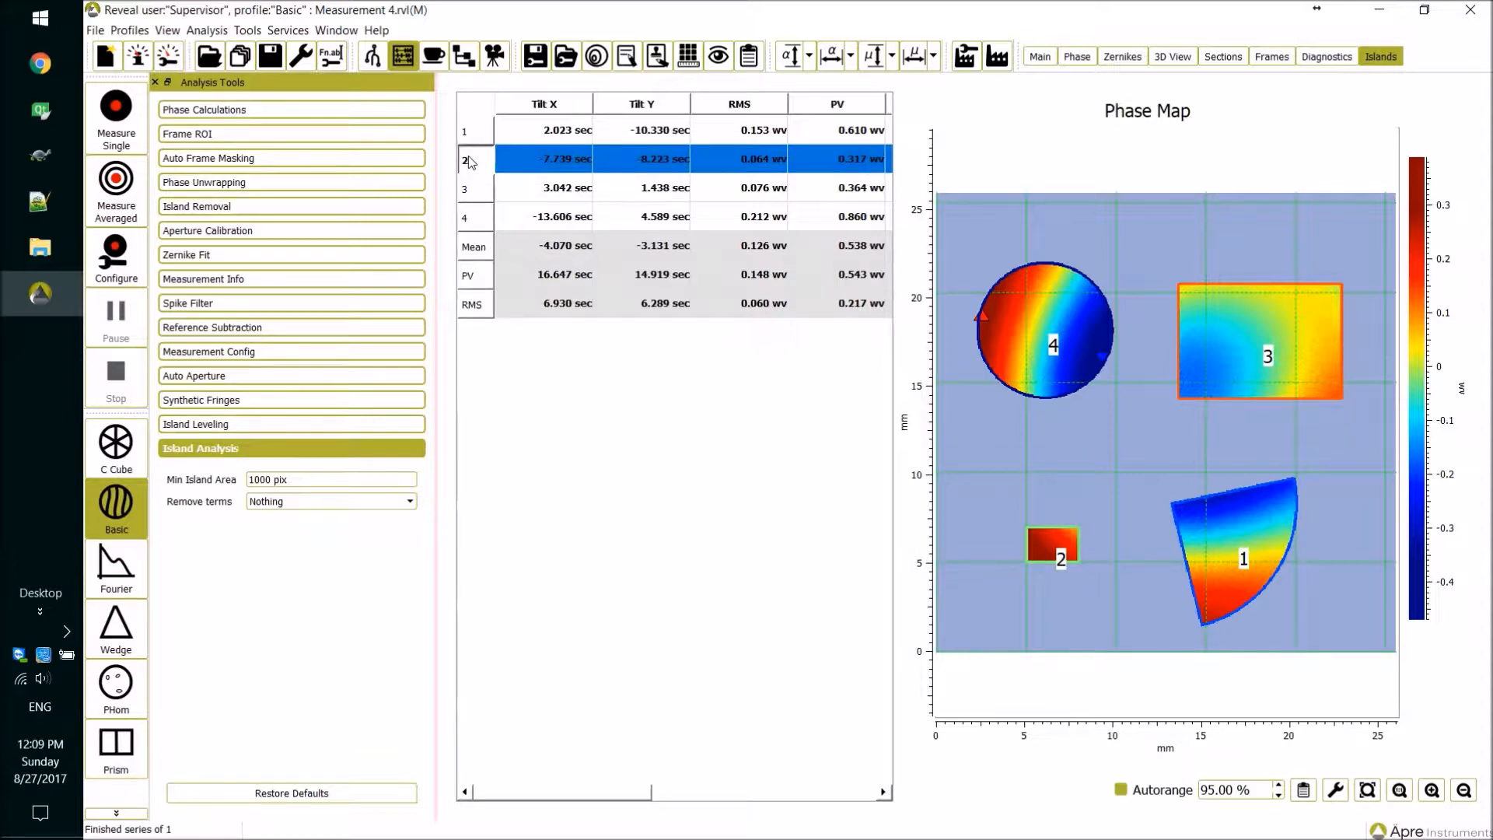
left_click(588, 440)
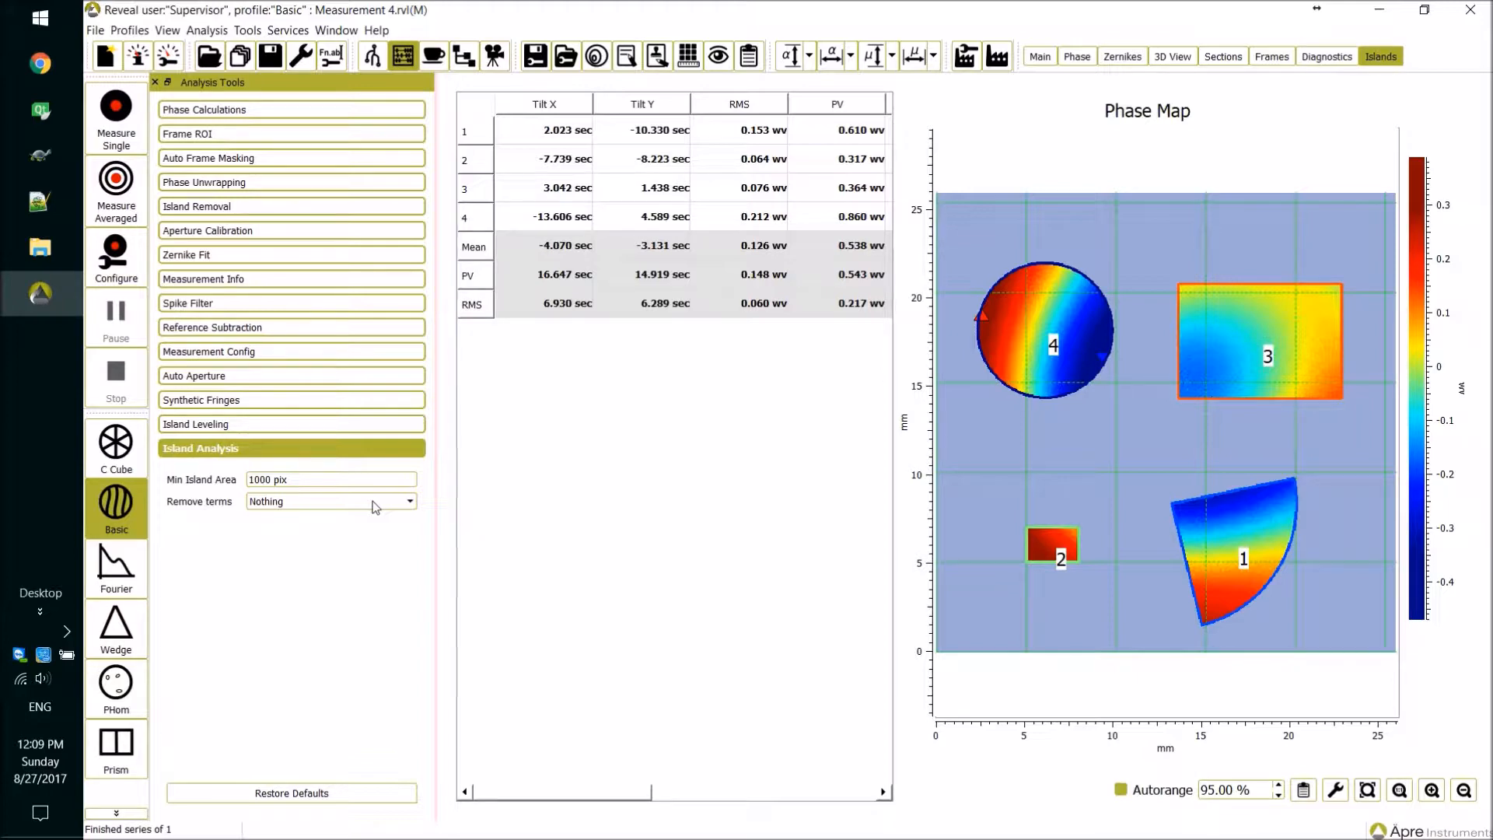
Try removing Piston, Piston and Tilt, Piston, Tilt and 2-nd Order Poly, and Up to 3-rd Order Poly from the islands in turn
left_click(375, 507)
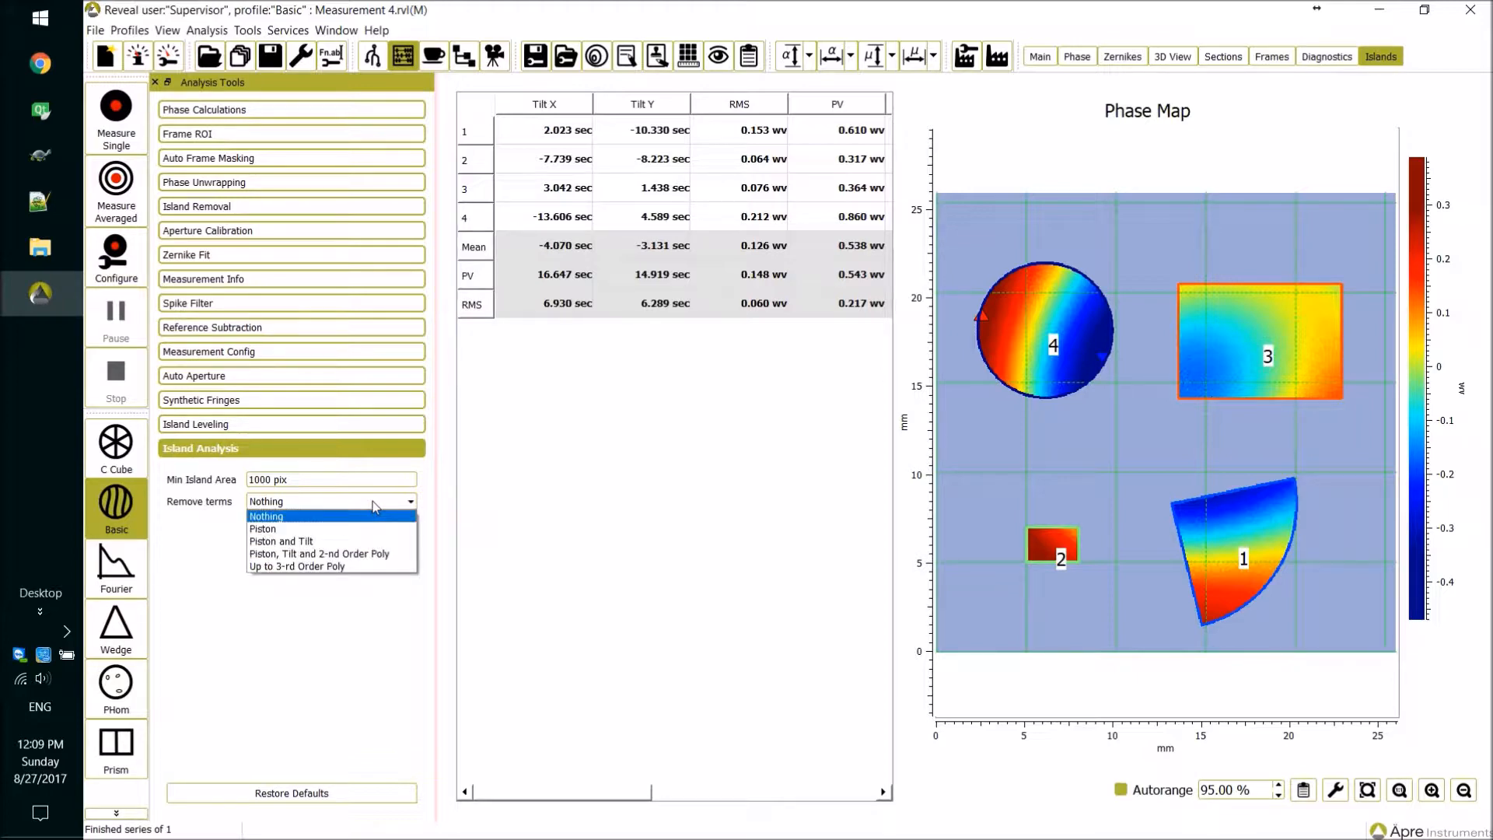
left_click(282, 530)
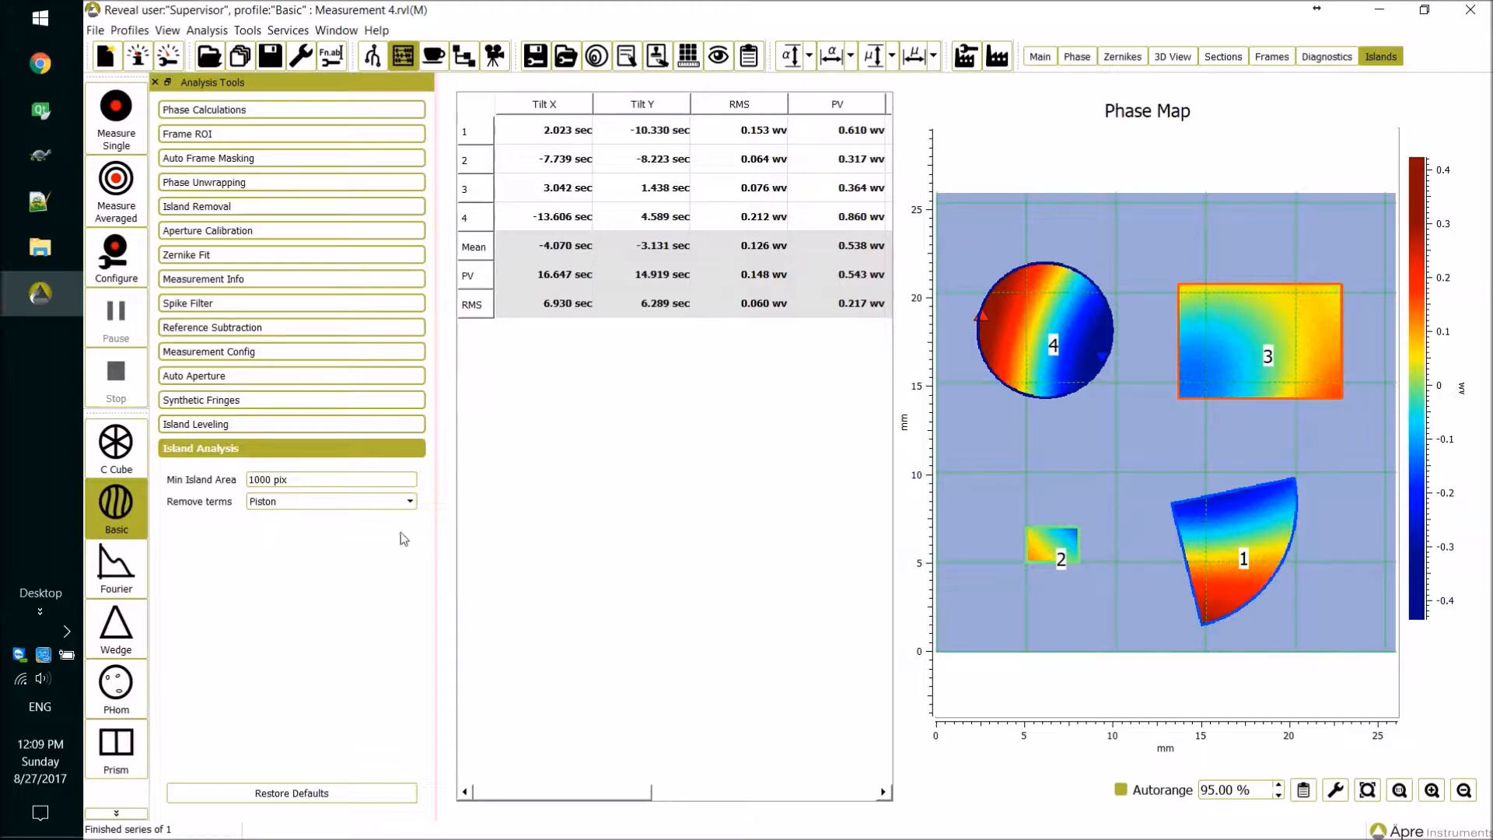
left_click(327, 502)
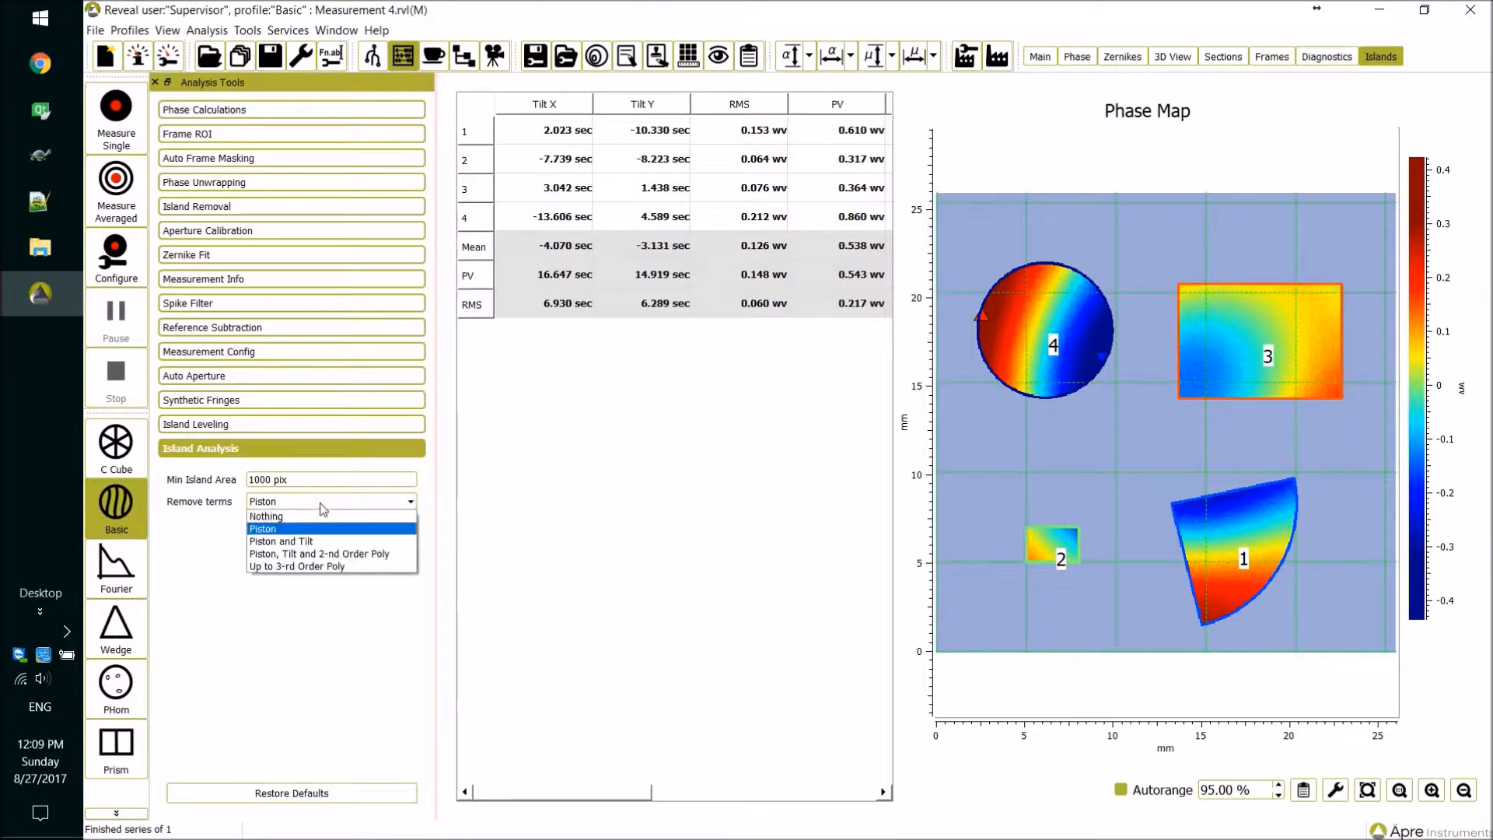
left_click(305, 543)
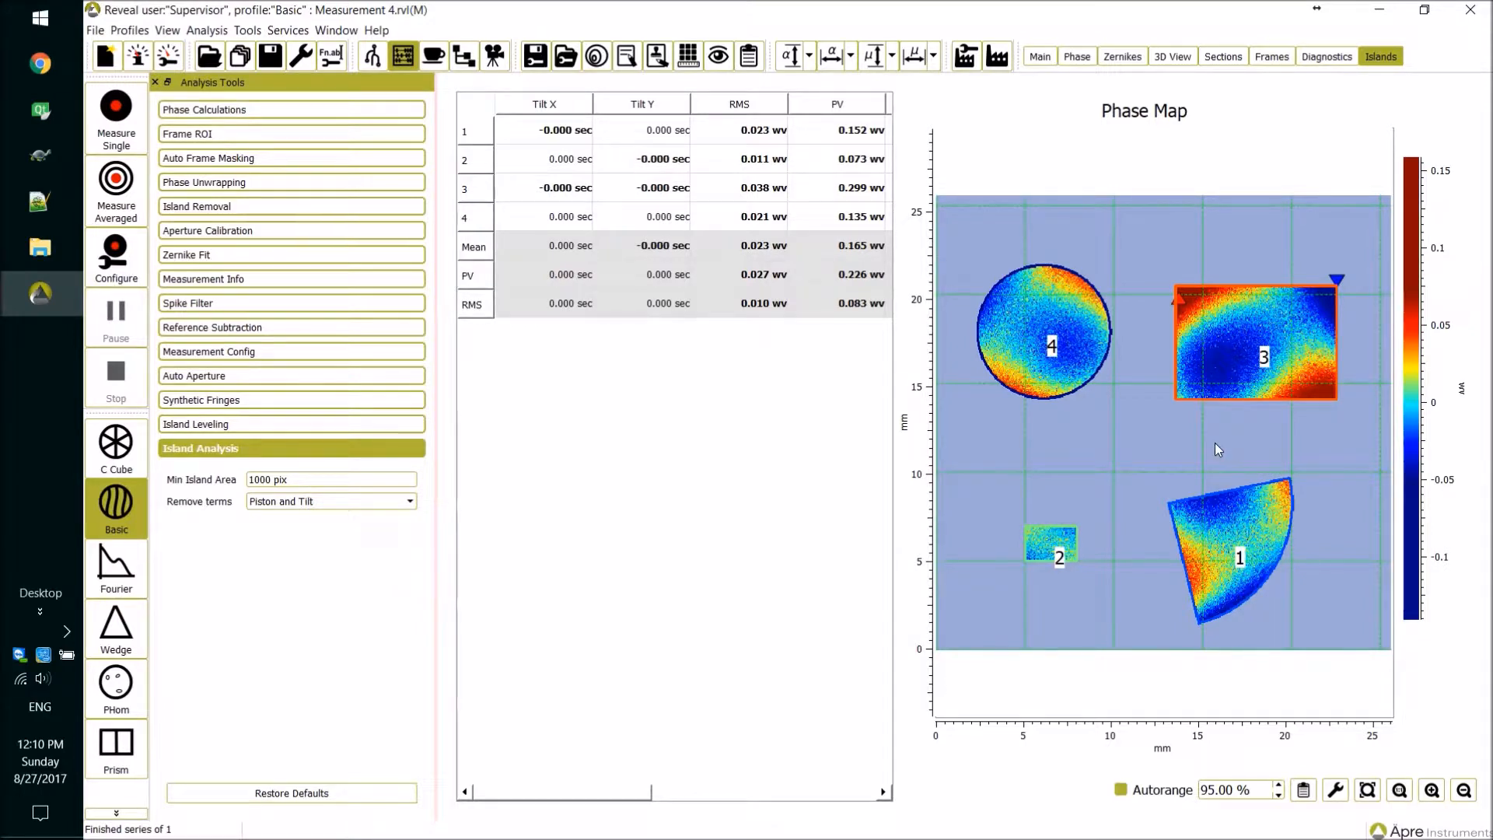
left_click(340, 501)
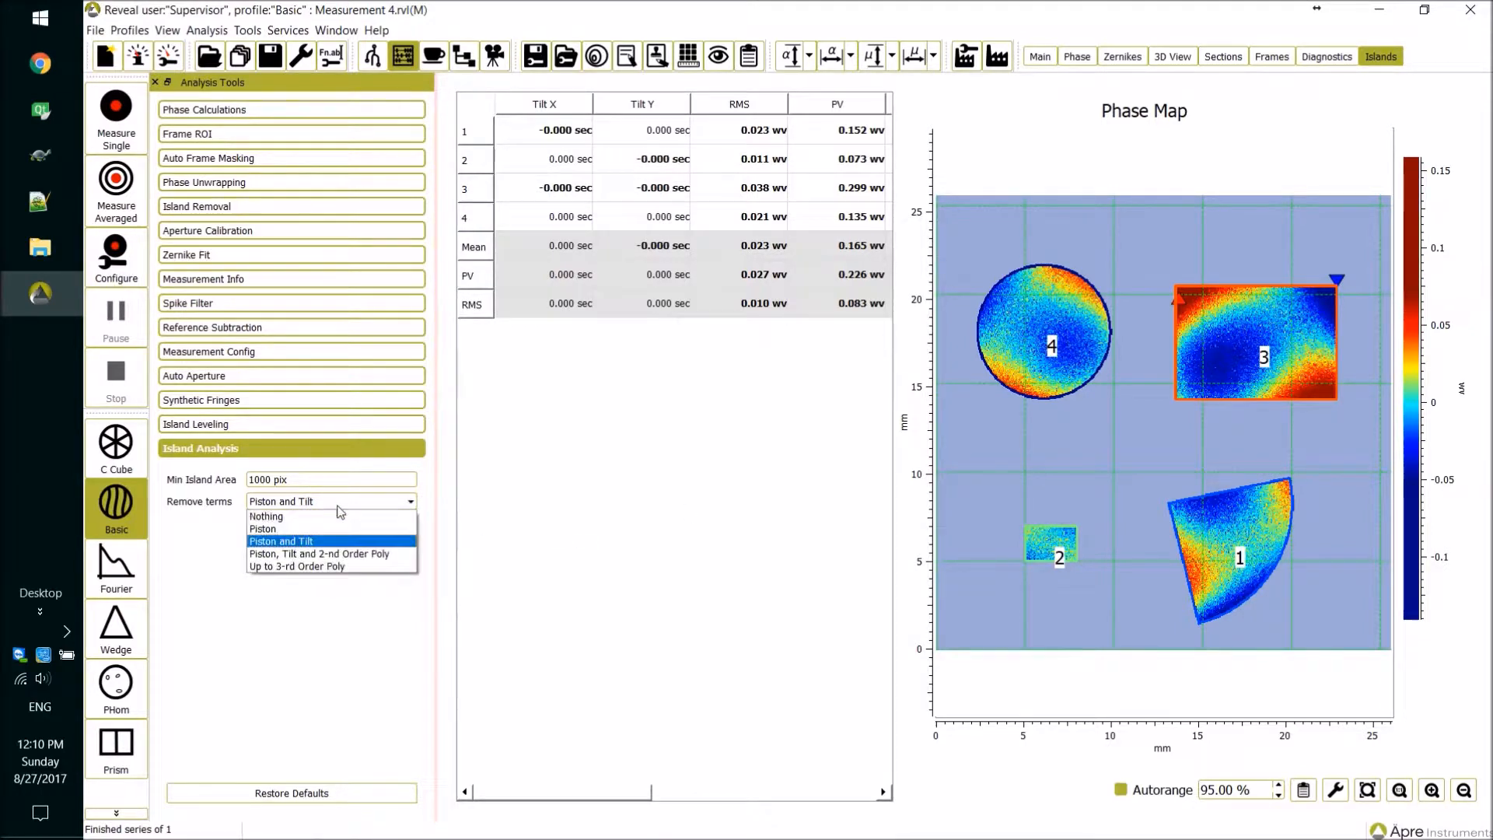
left_click(335, 554)
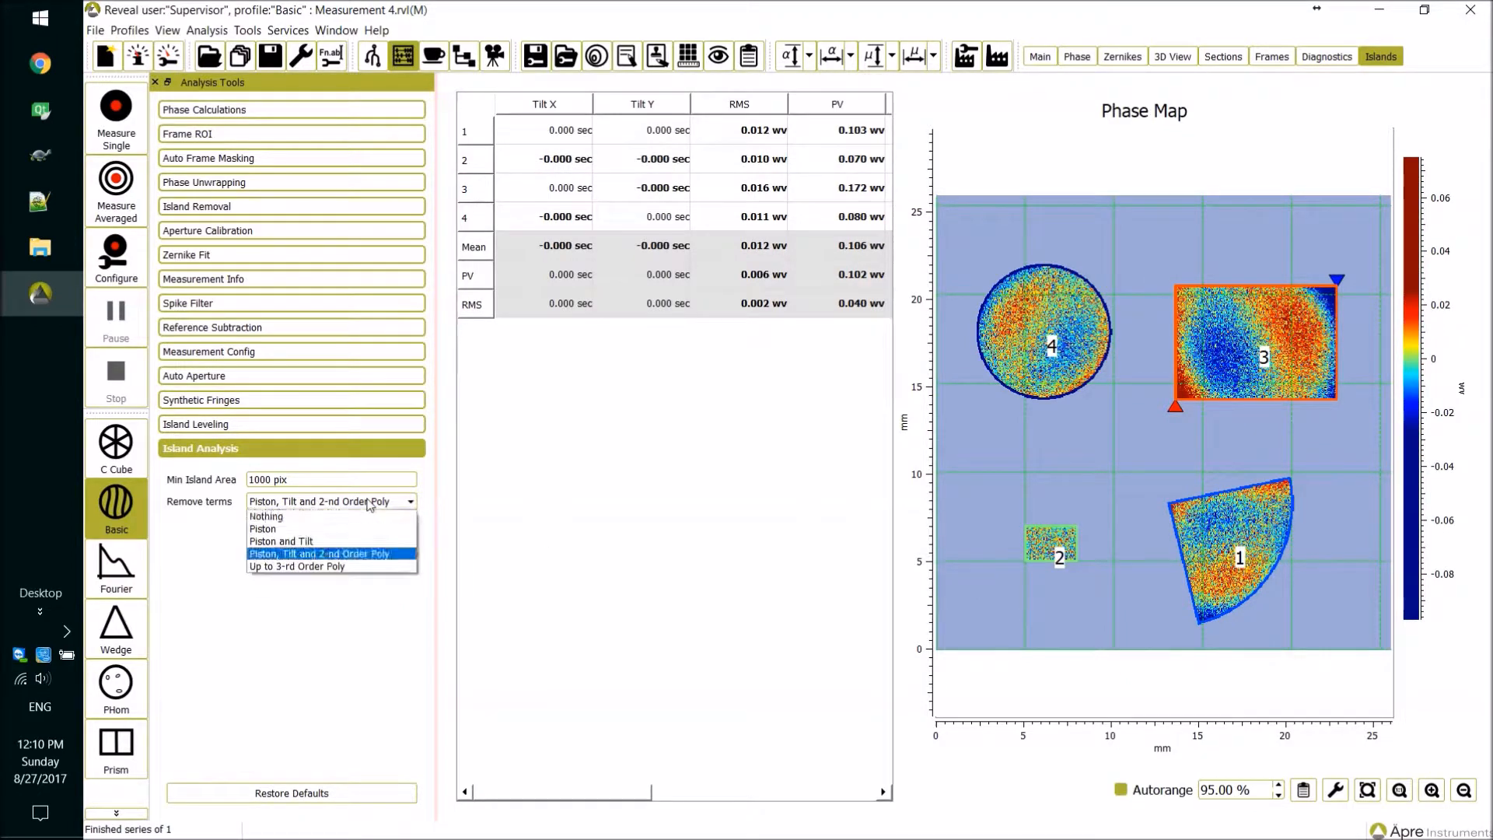
left_click(322, 568)
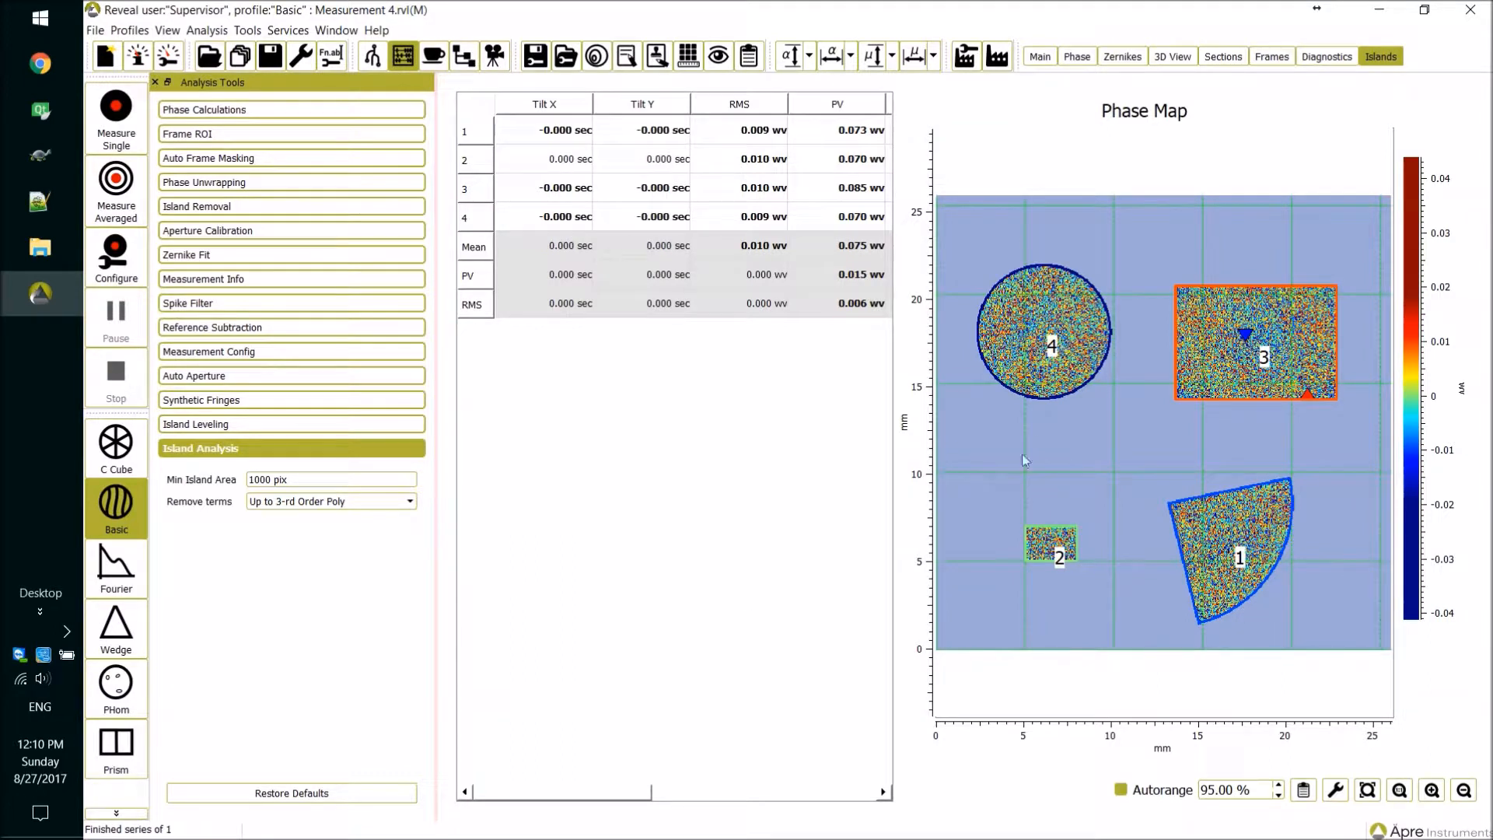
Set the terms removed from each island to Piston
left_click(322, 506)
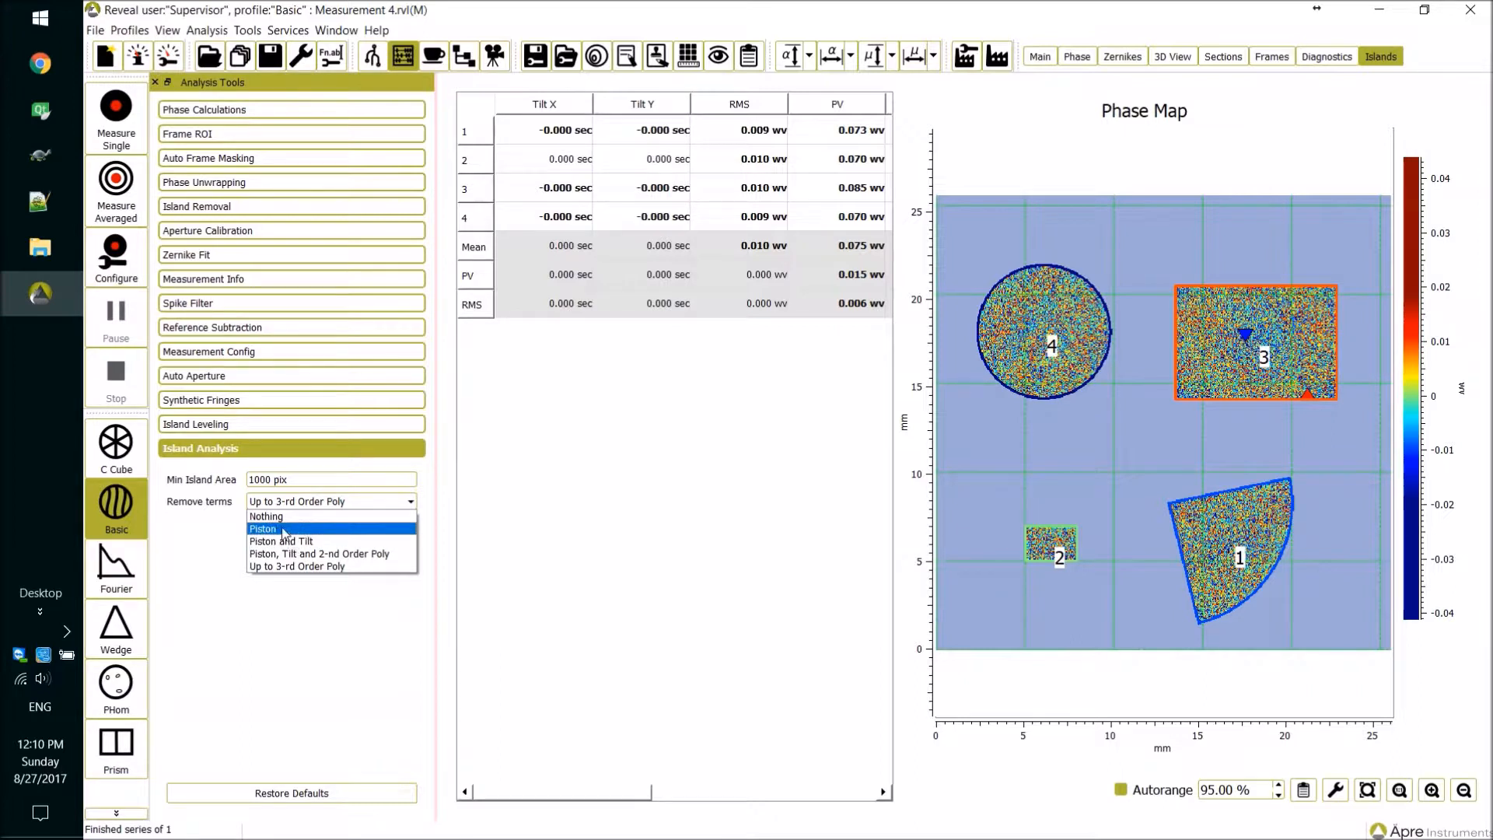
left_click(284, 531)
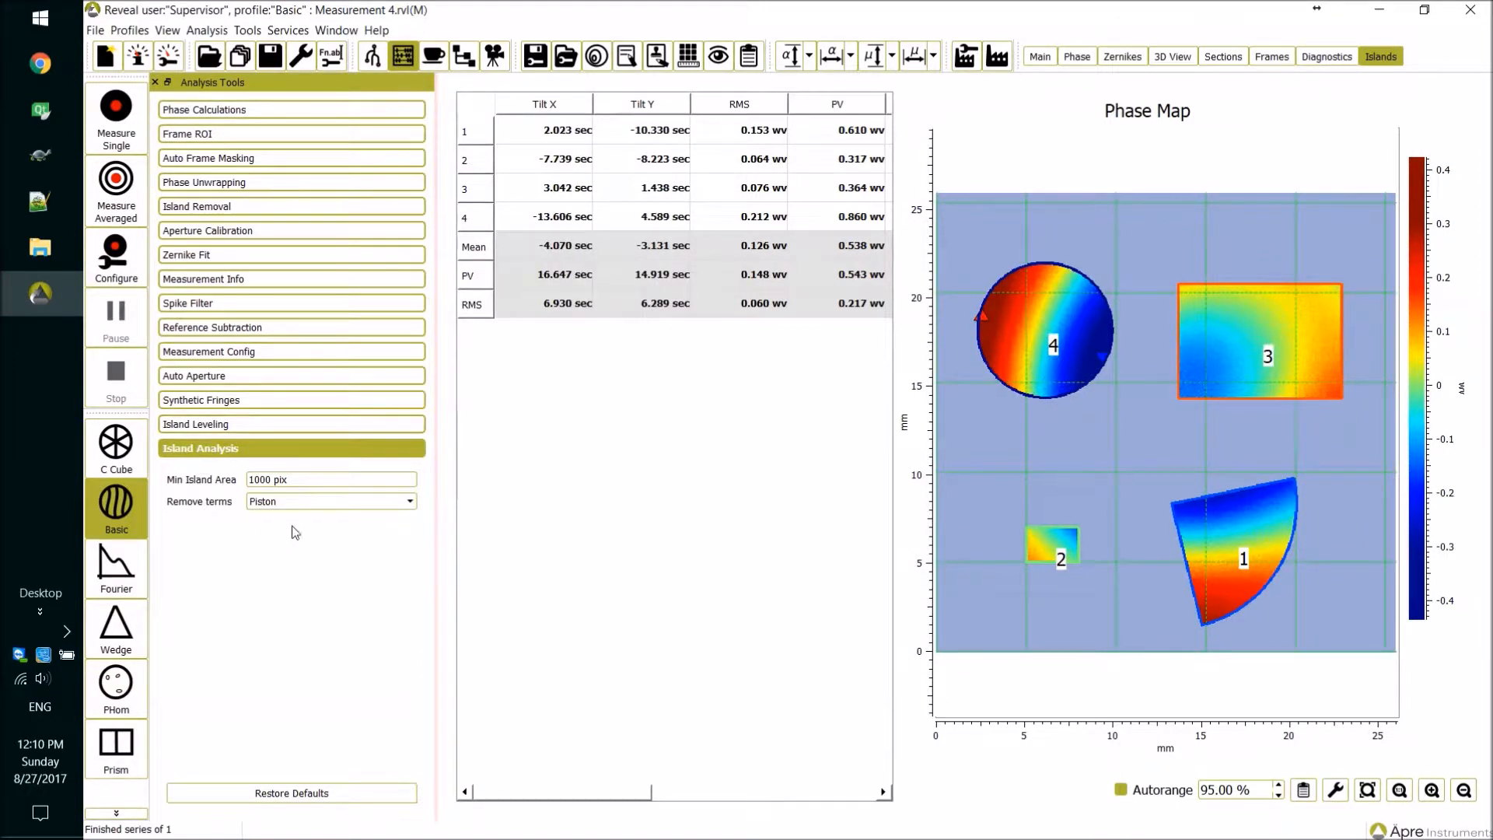
Generate a report in an enlarged report window using the IslandAnalysisReport template
left_click(626, 57)
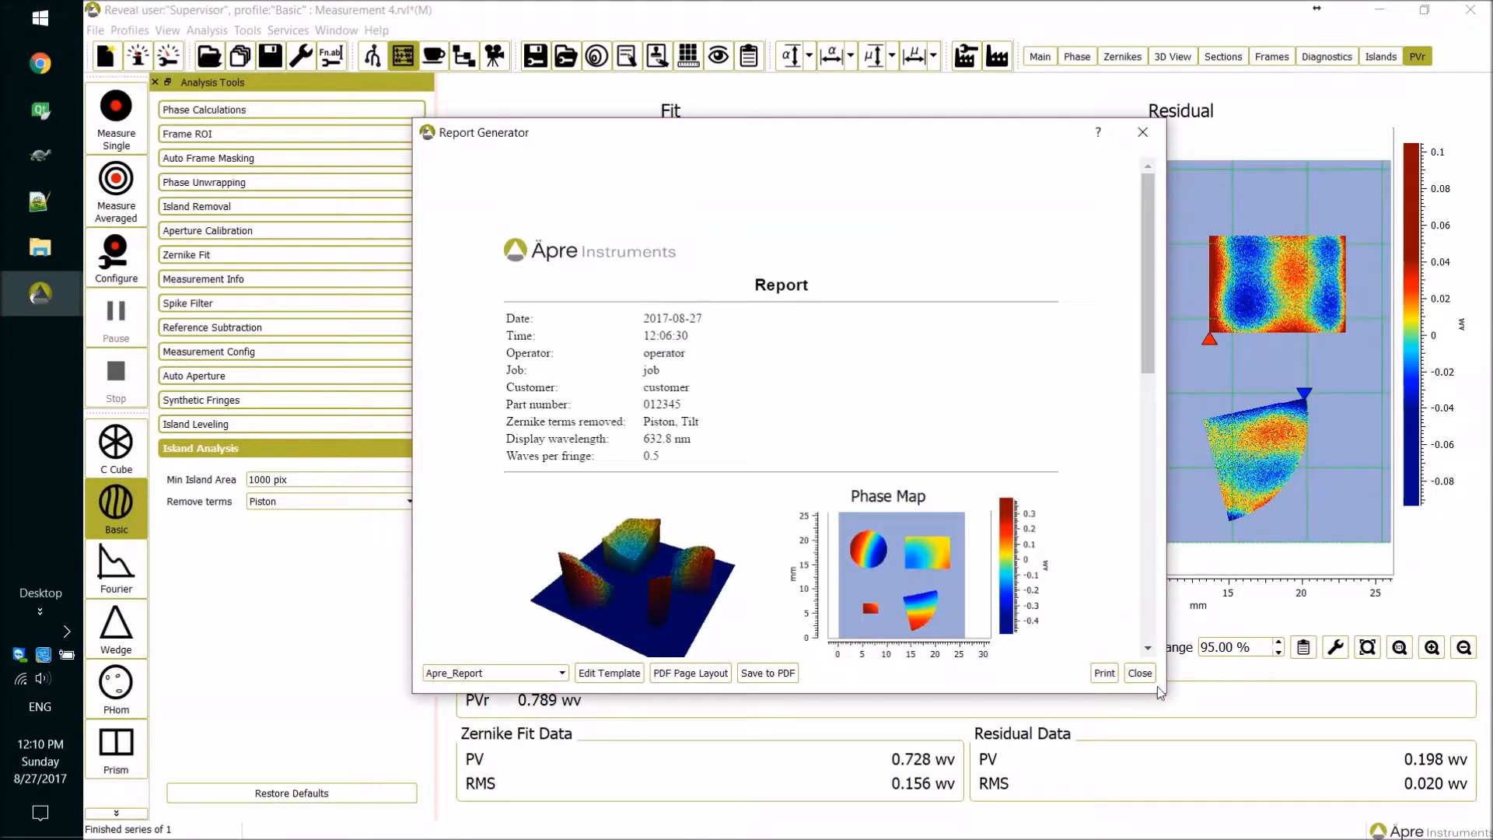
left_click_drag(1165, 694, 1357, 785)
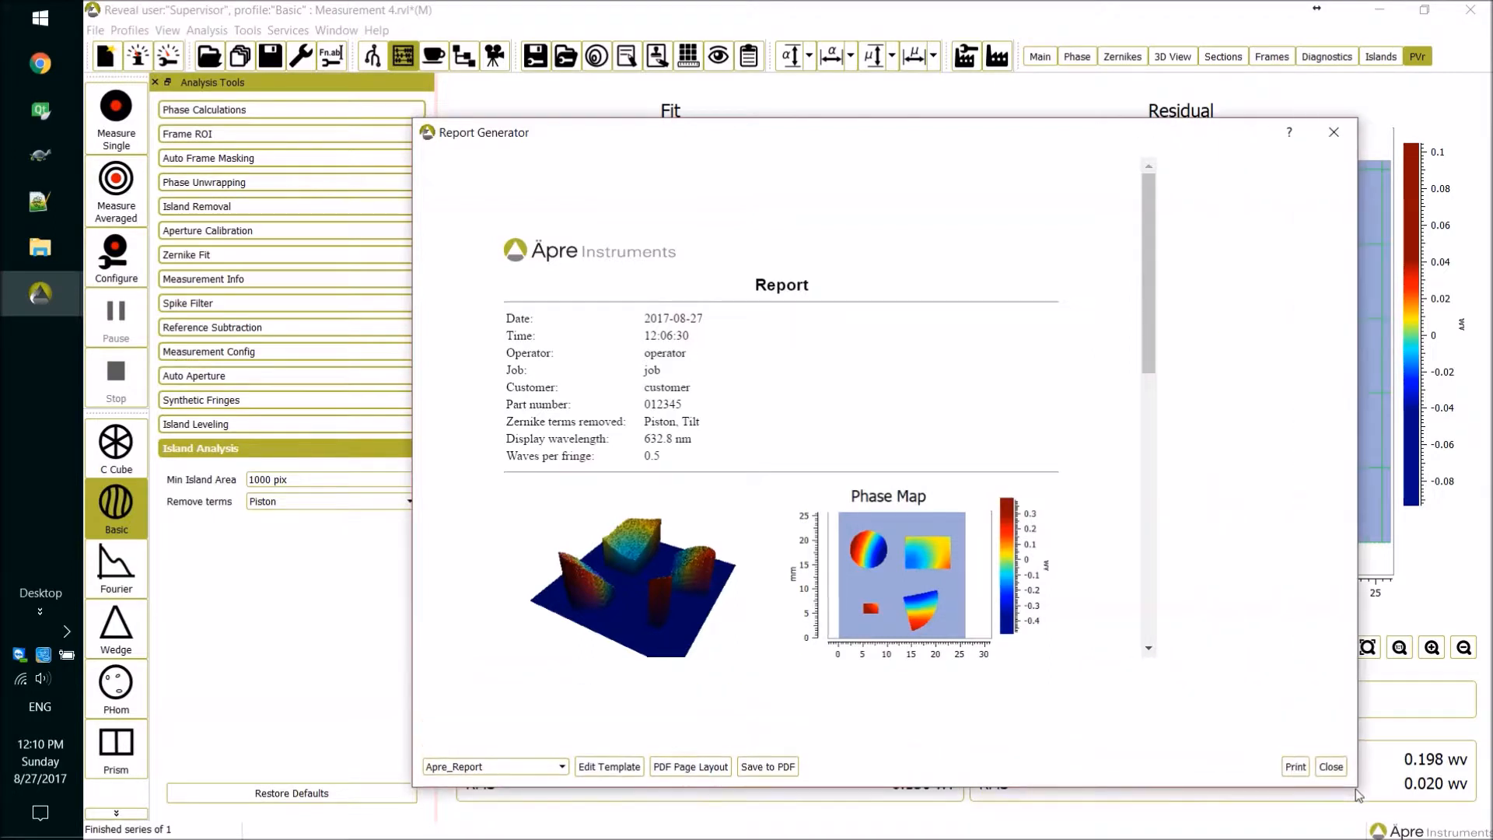
left_click(555, 768)
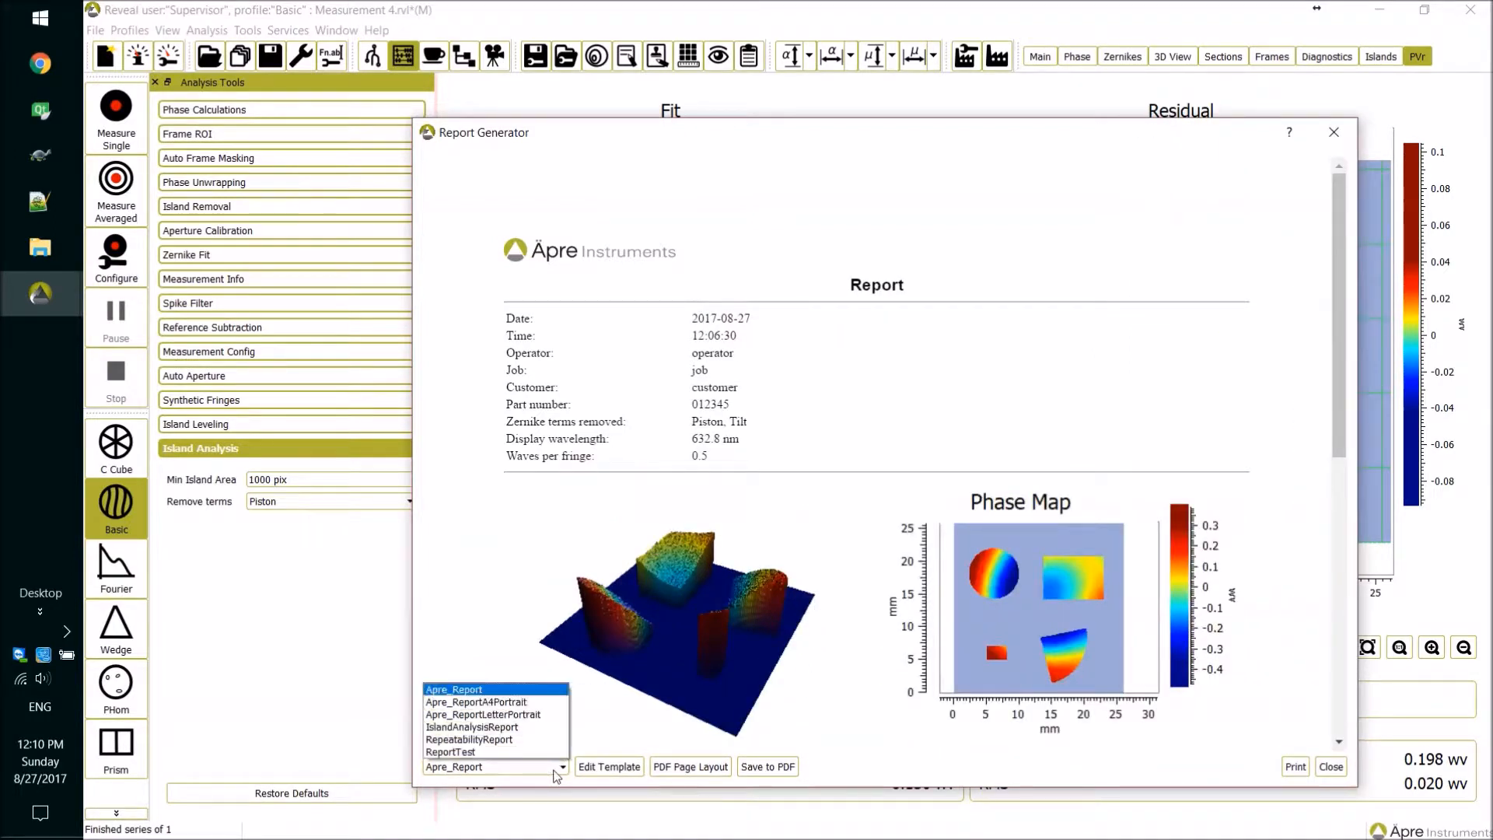
left_click(476, 727)
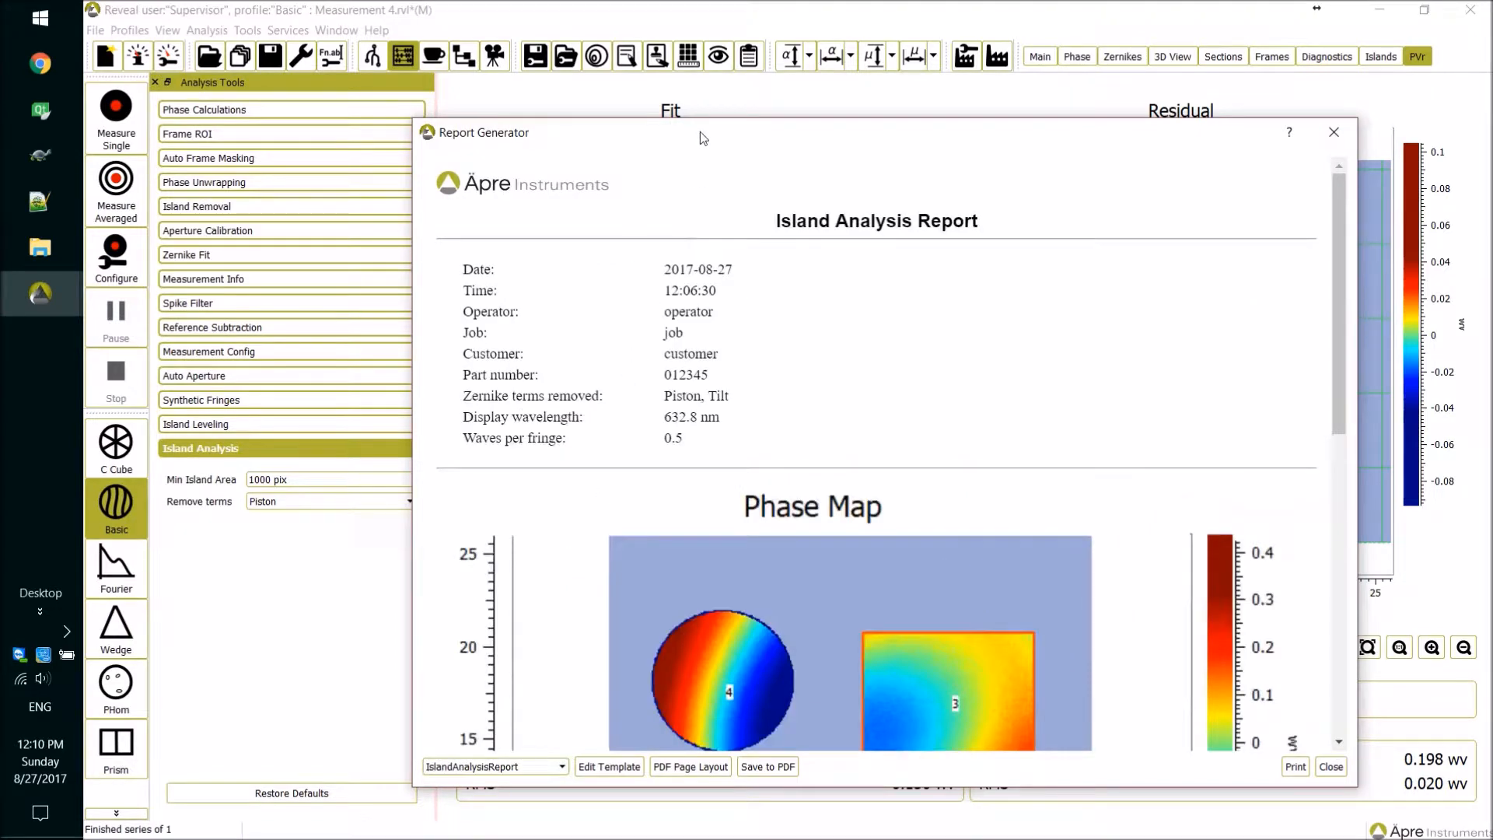
Review the island analysis report down to its Islands results table, and close the report
left_click_drag(703, 139, 622, 45)
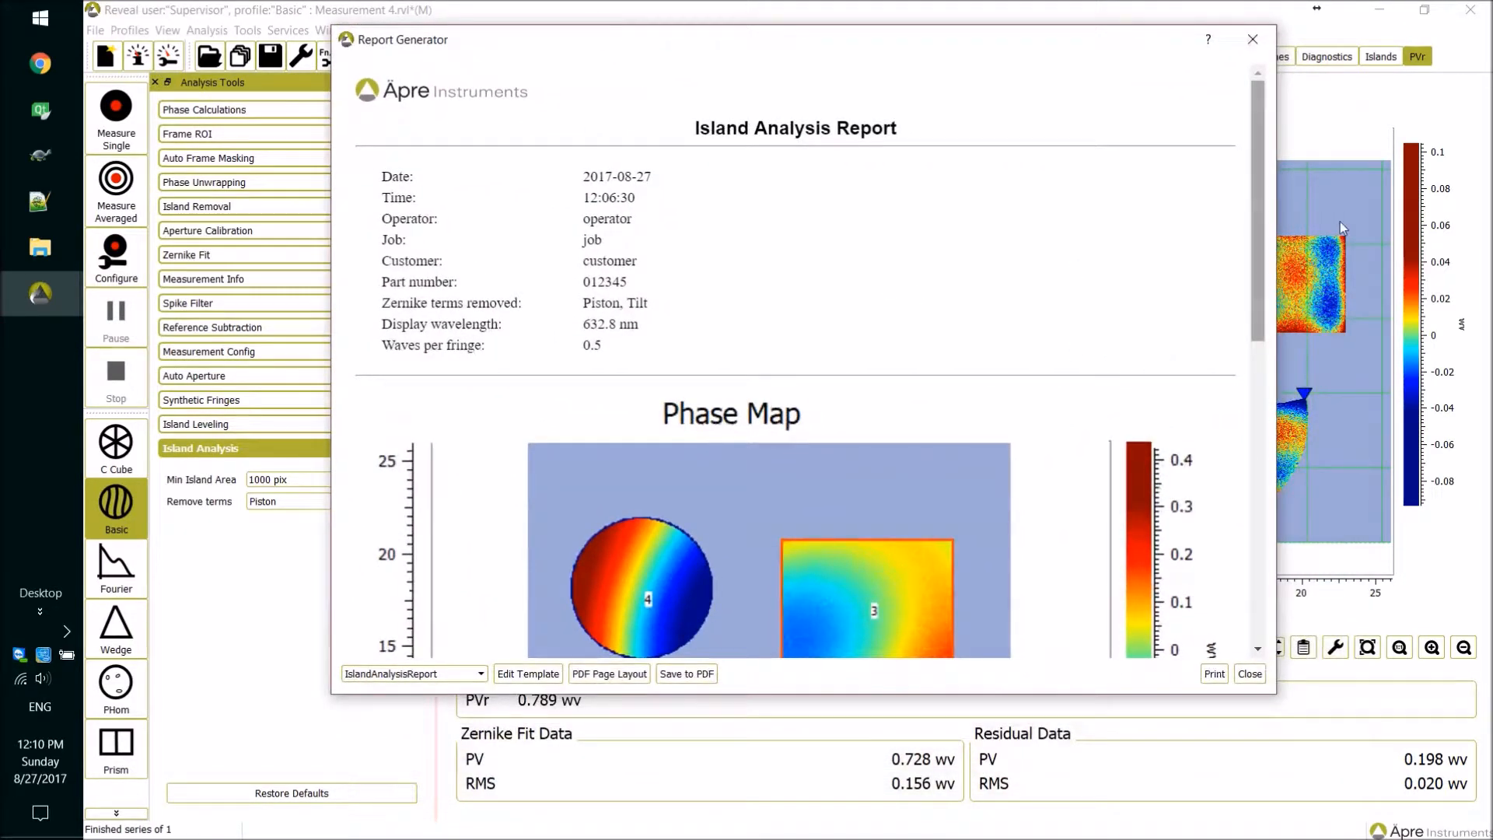
left_click_drag(1258, 213, 1257, 534)
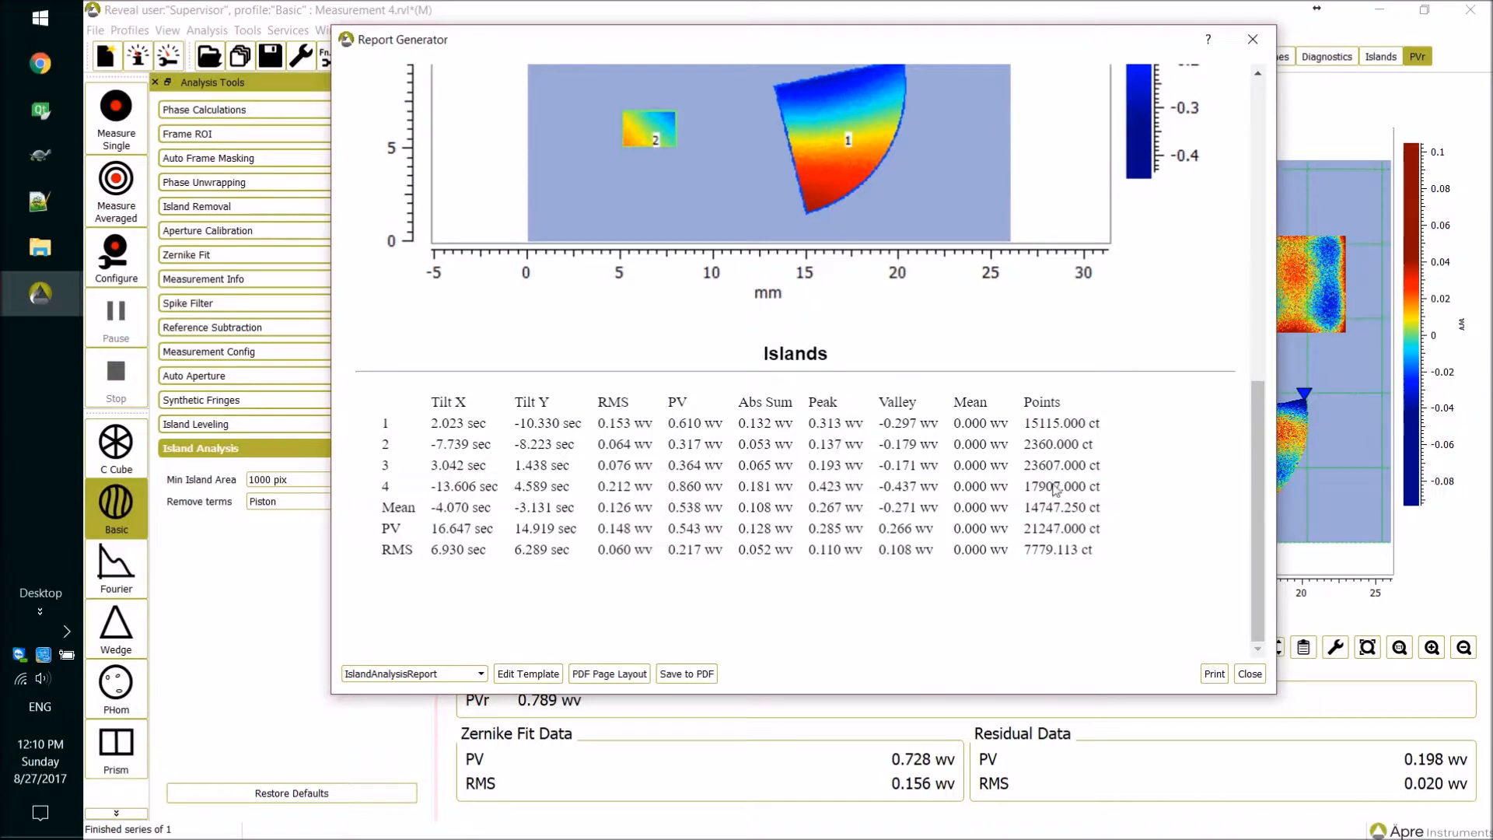
left_click(1255, 679)
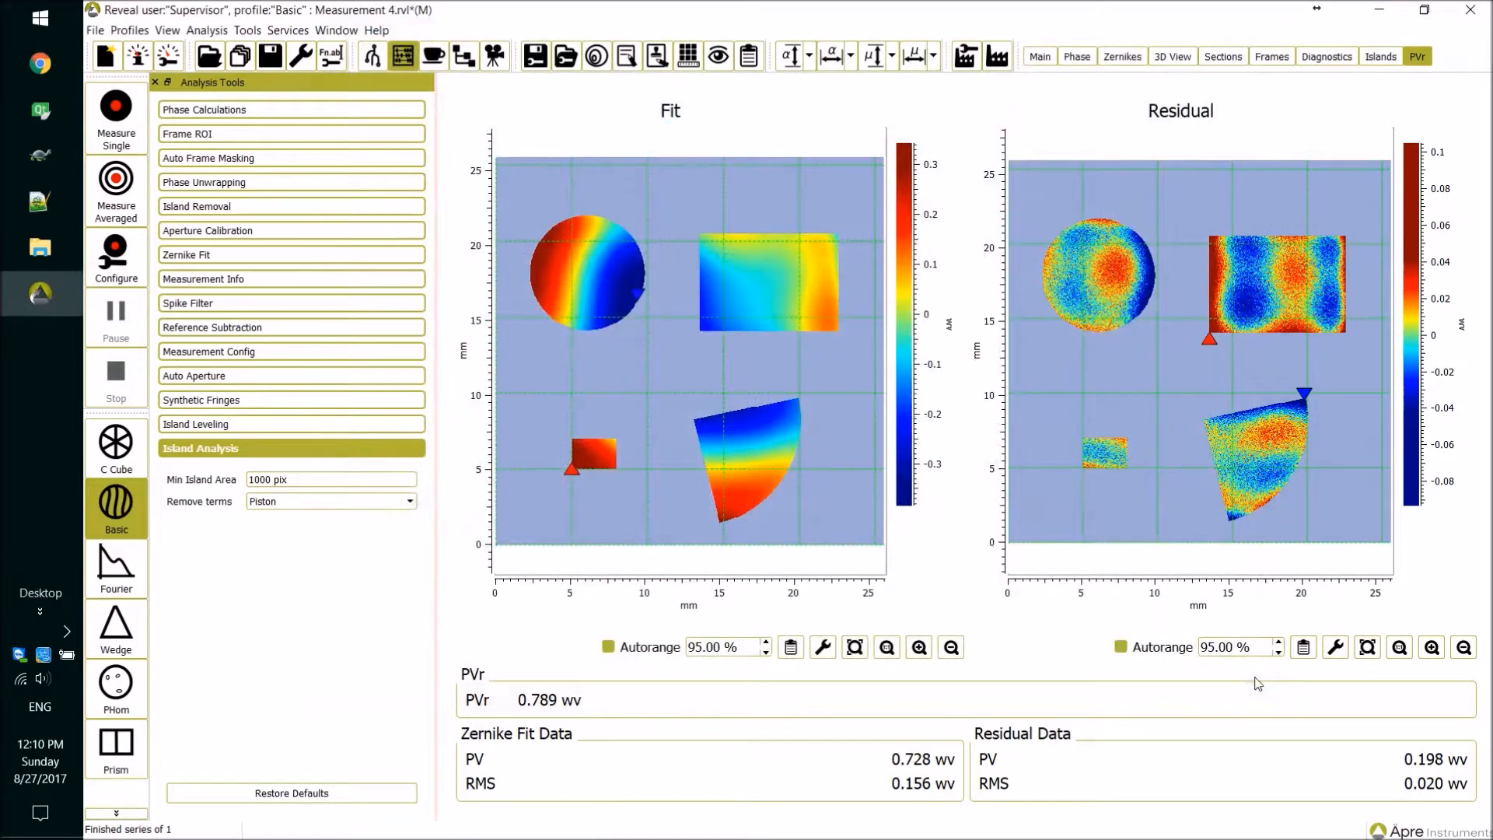
Return to the island results and examine the position of Island Analysis in the updated analysis tree
left_click(374, 61)
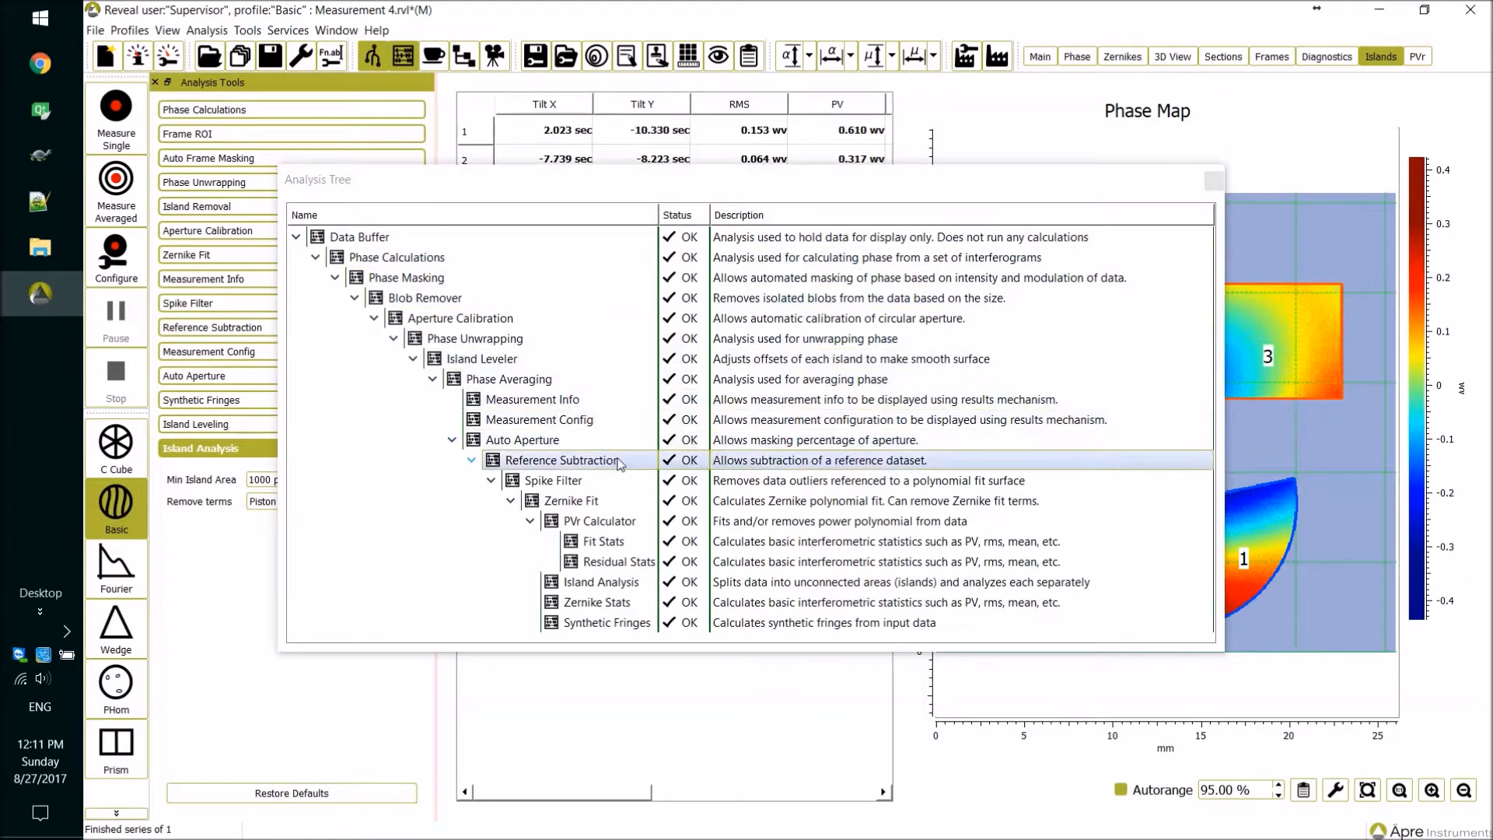
left_click(622, 583)
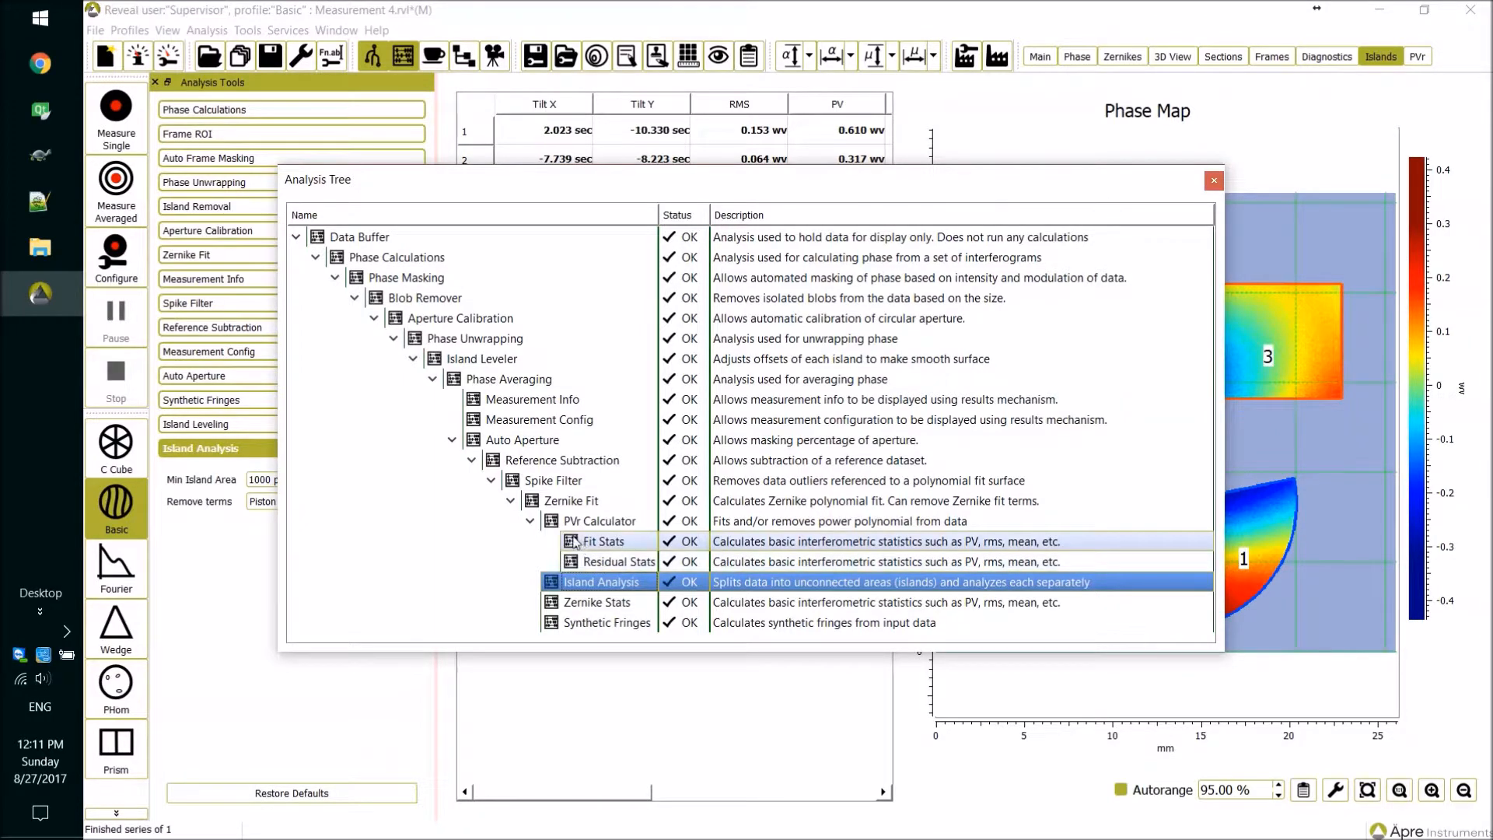
left_click(1214, 182)
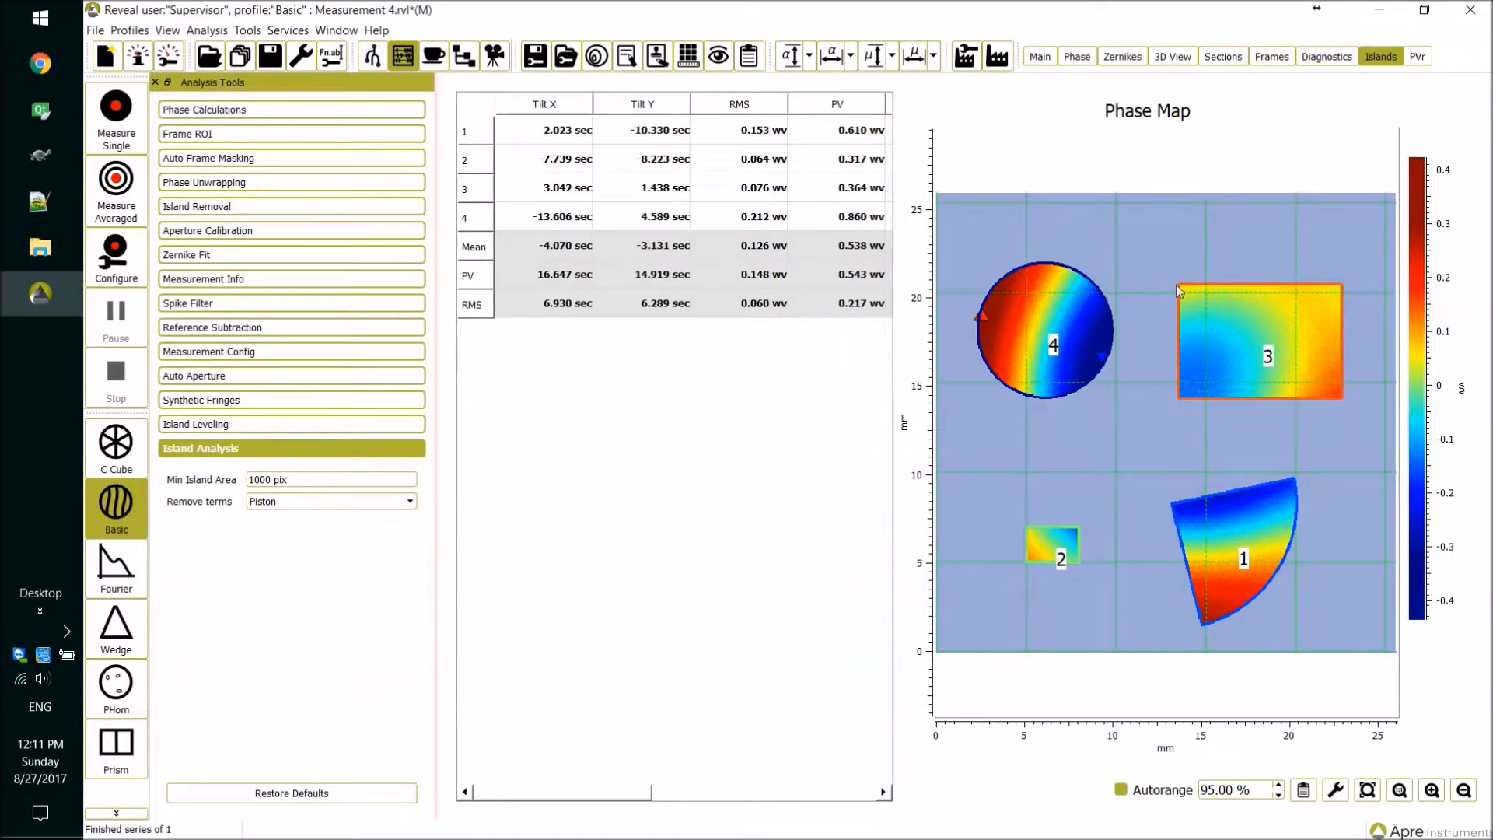
Show the phase map's display toolbars and hide the analysis tools to enlarge the island results
left_click(1335, 790)
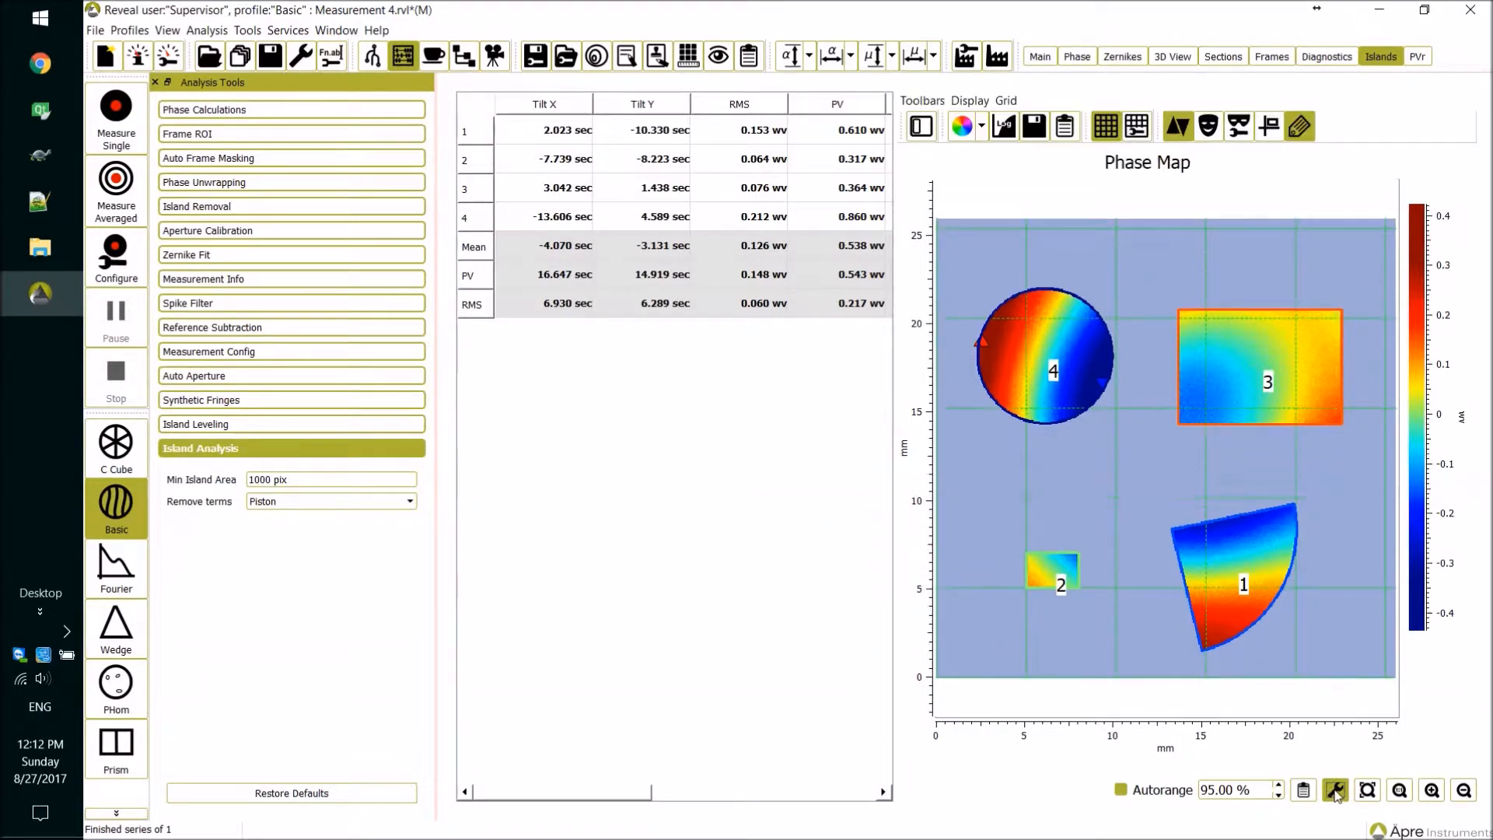
left_click(407, 60)
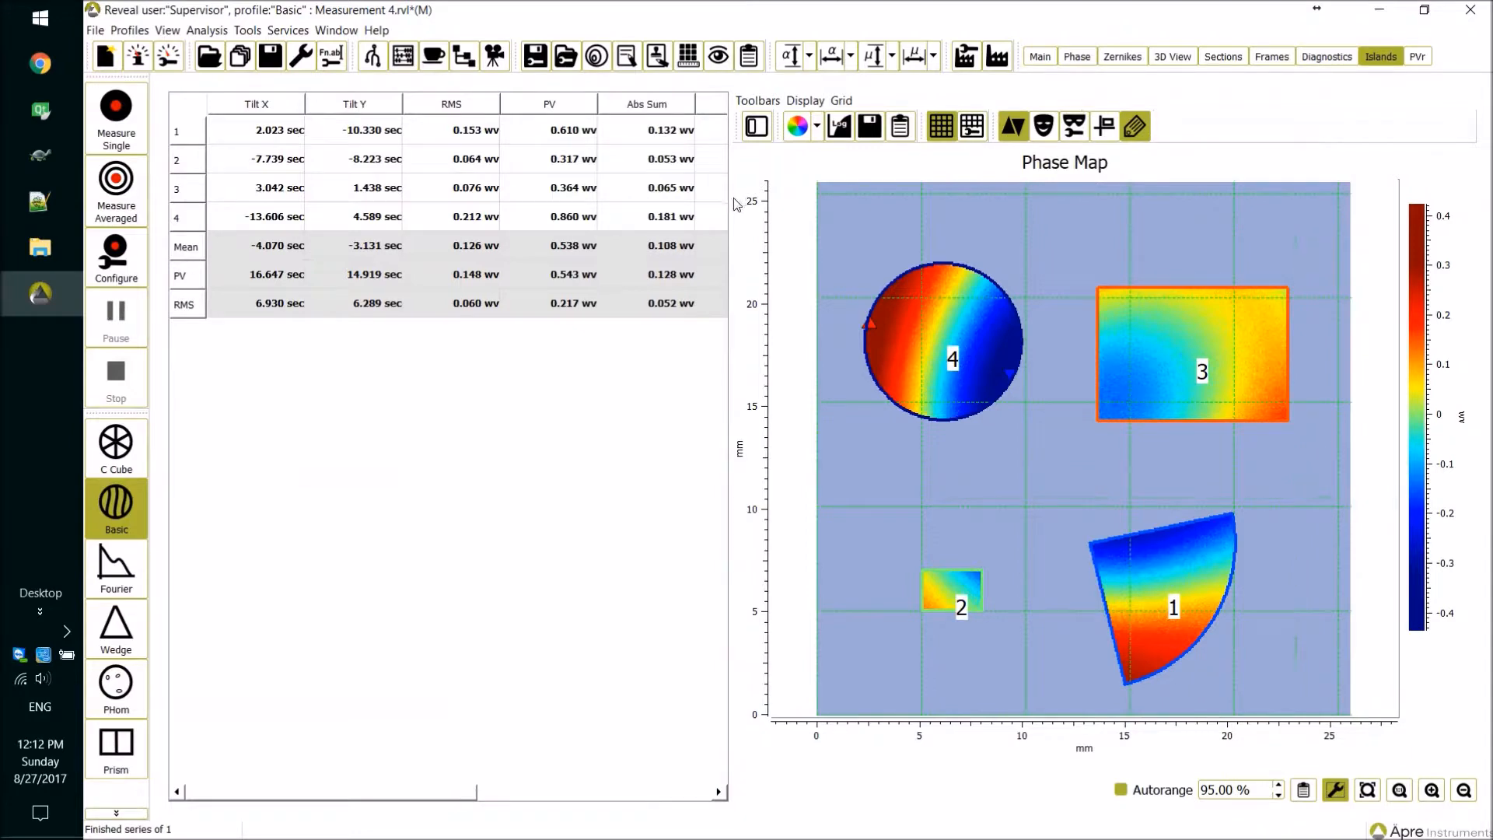
Draw a rectangular mask about 1 mm wide and 9 mm tall across island 3 in the Islands phase map, and invert it to exclude that strip
left_click(1046, 128)
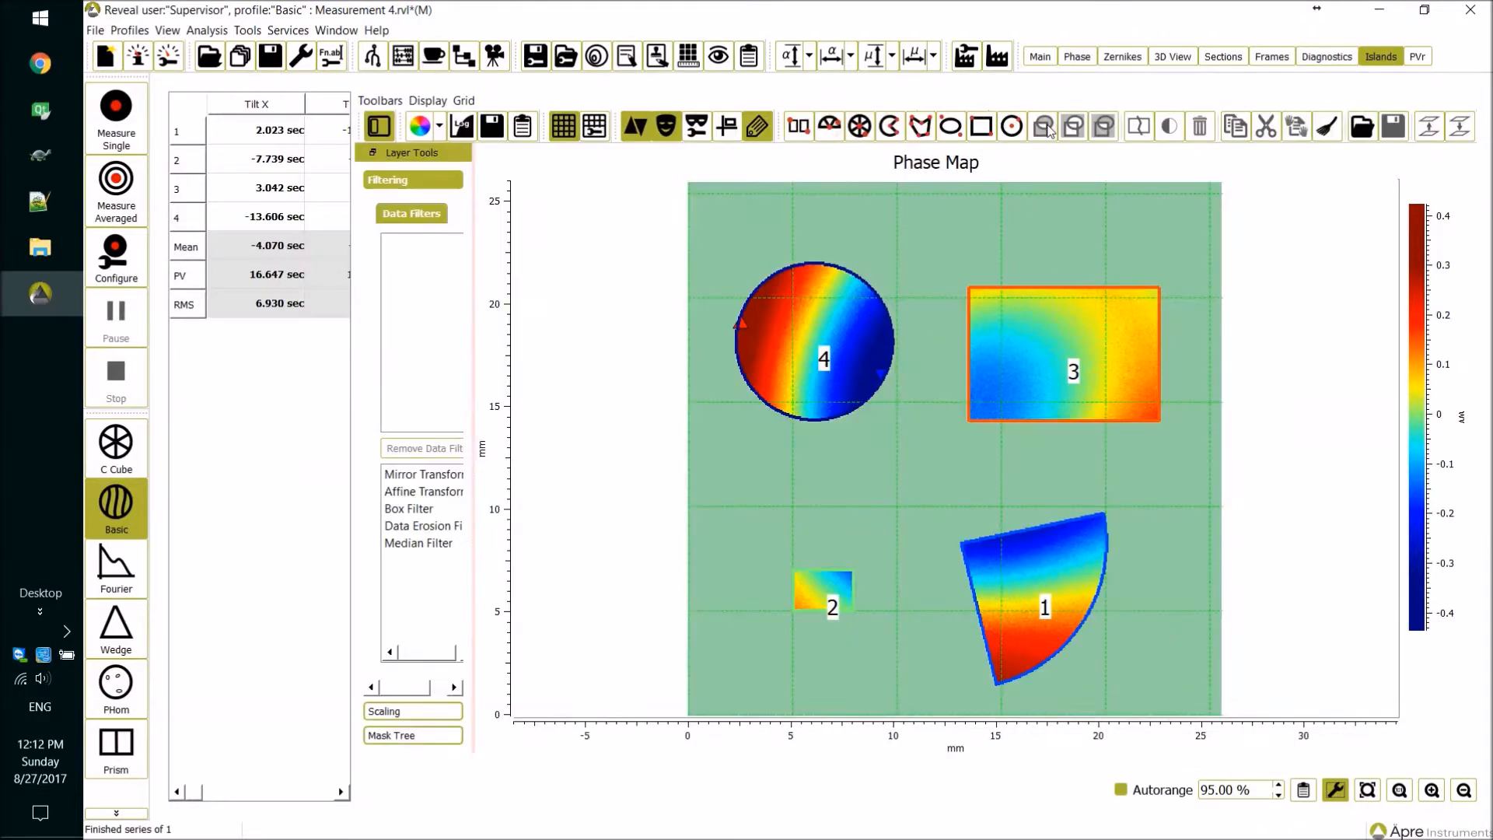
left_click(984, 129)
left_click_drag(1053, 261, 1072, 450)
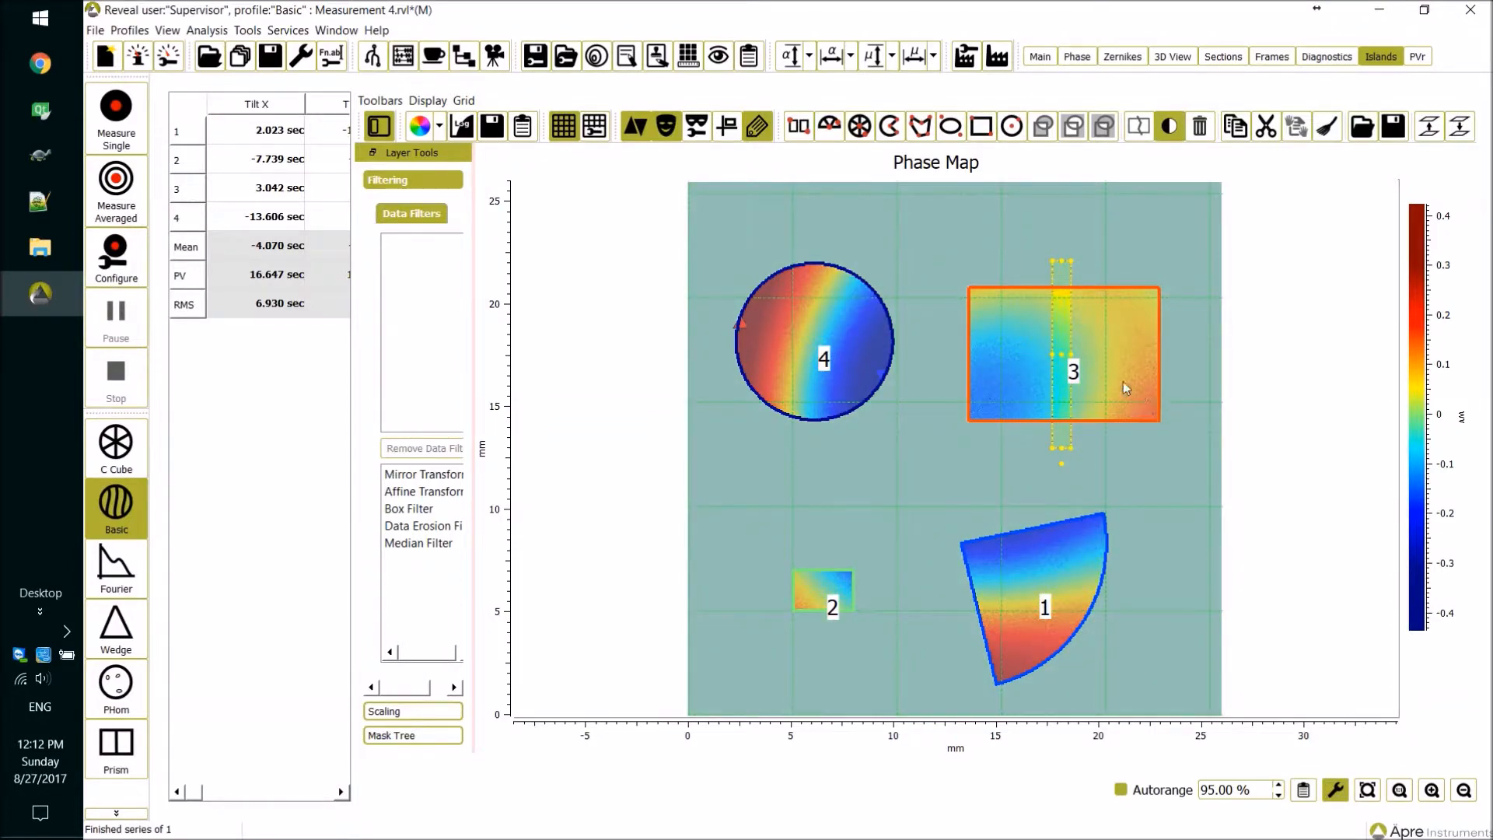
left_click(1175, 129)
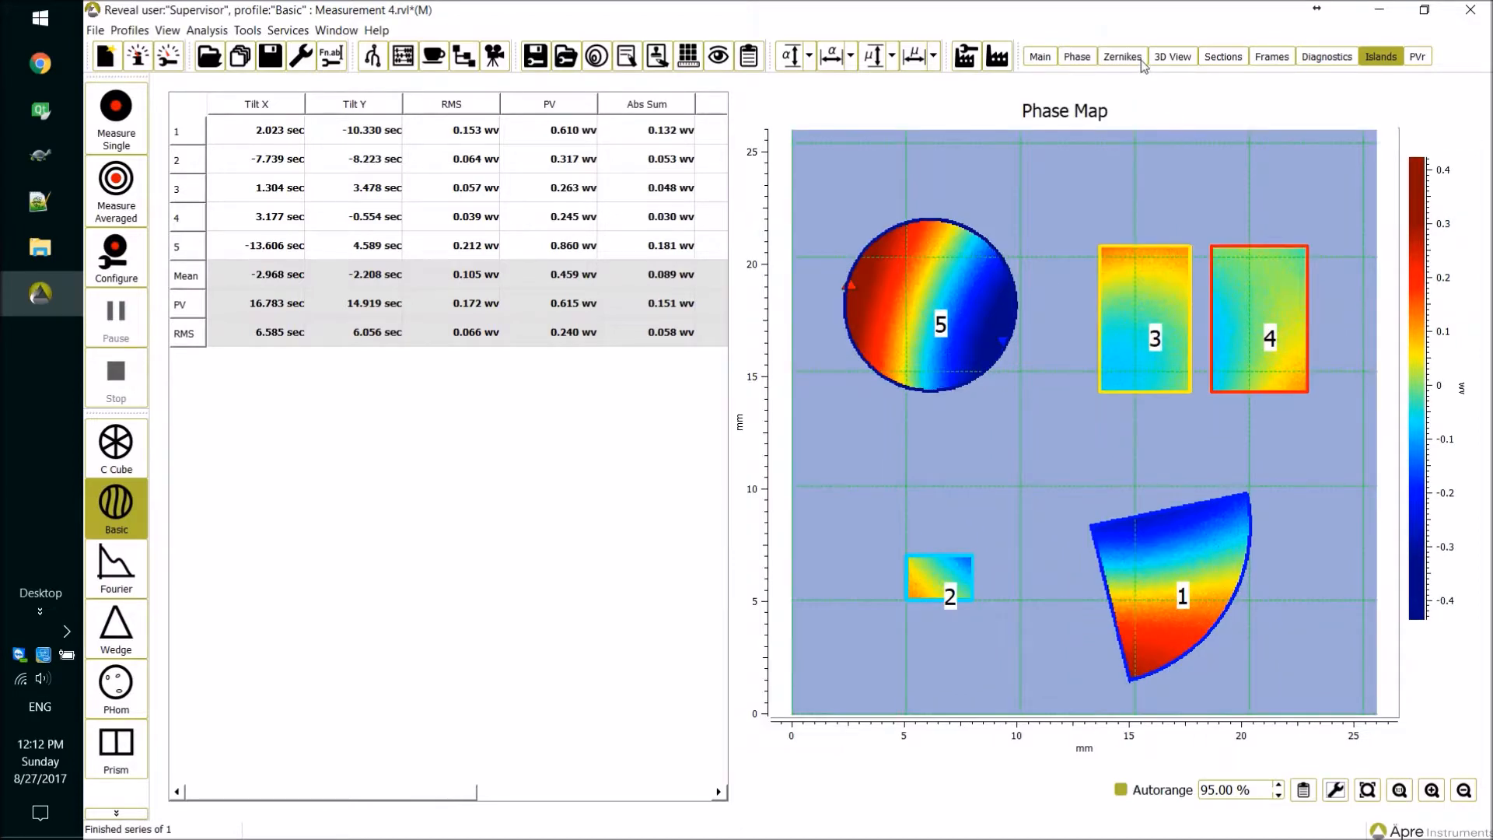
Check whether the Islands mask affects the Zernikes phase map, and return to the island results
left_click(1124, 57)
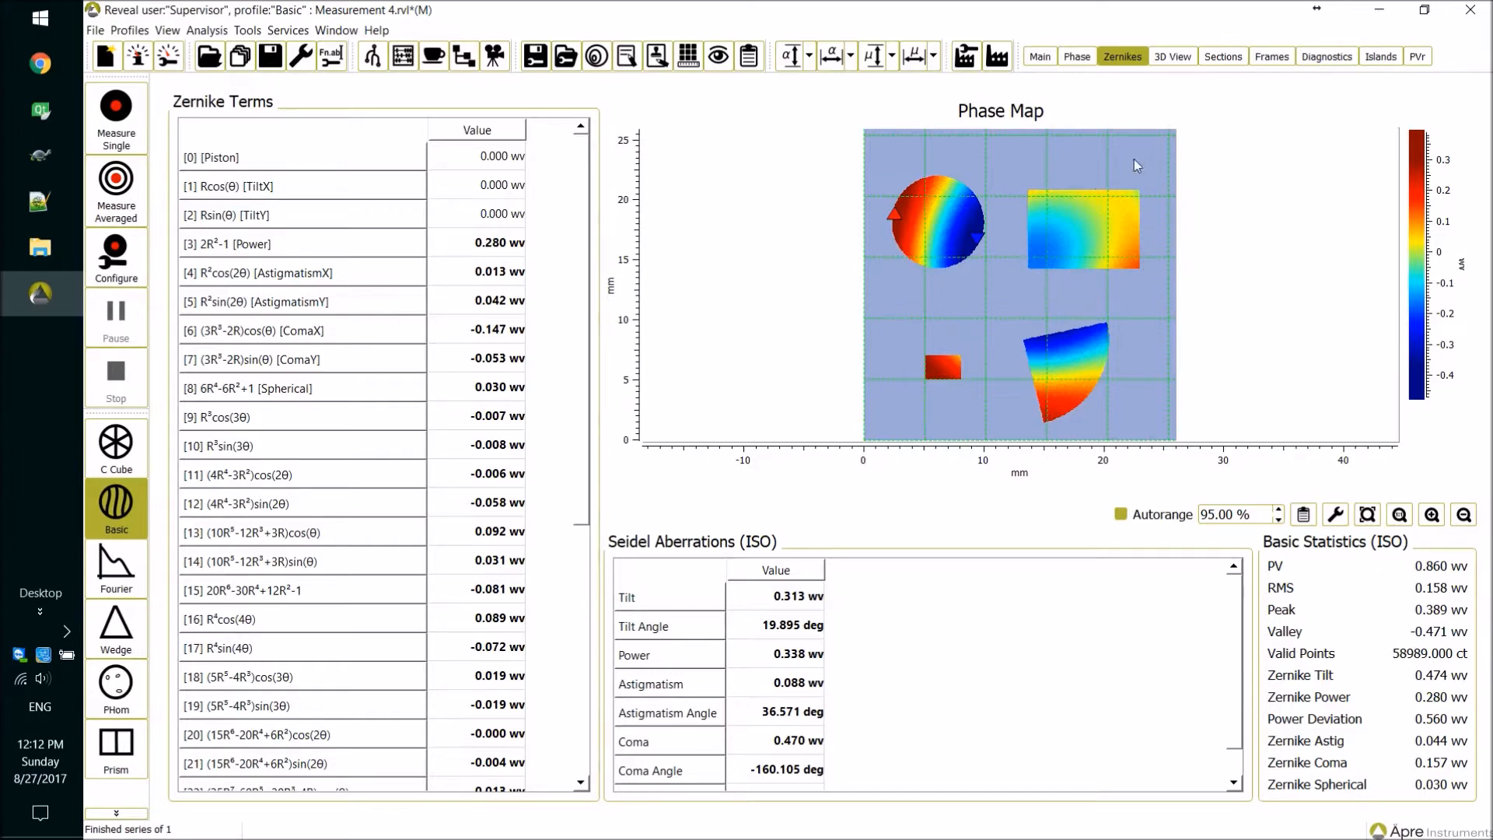
left_click(1382, 57)
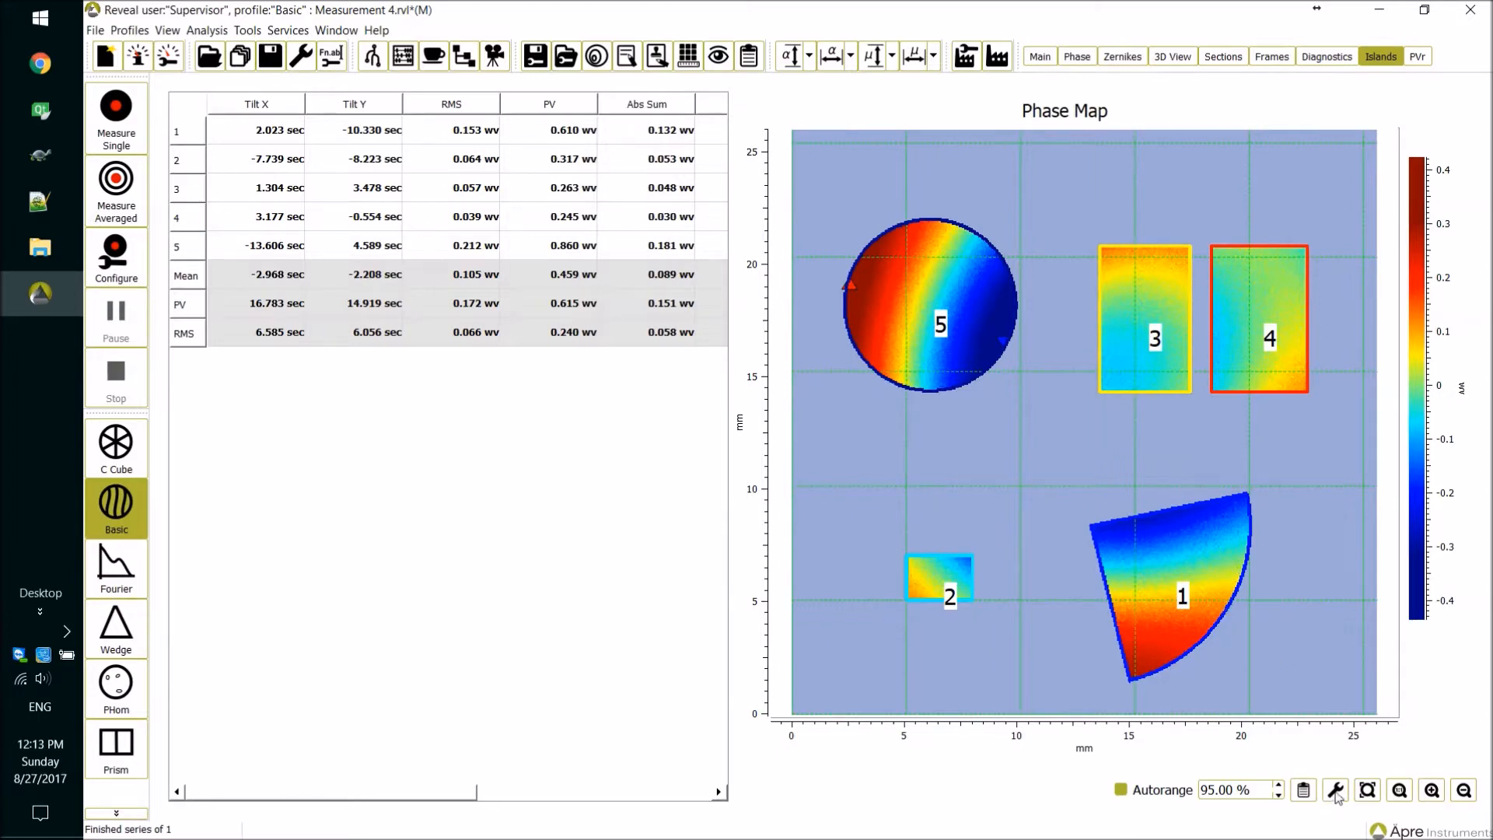
Delete the rectangular mask between islands 3 and 4 from the Islands phase map, and hide the analysis tools
left_click(1335, 789)
left_click(1044, 129)
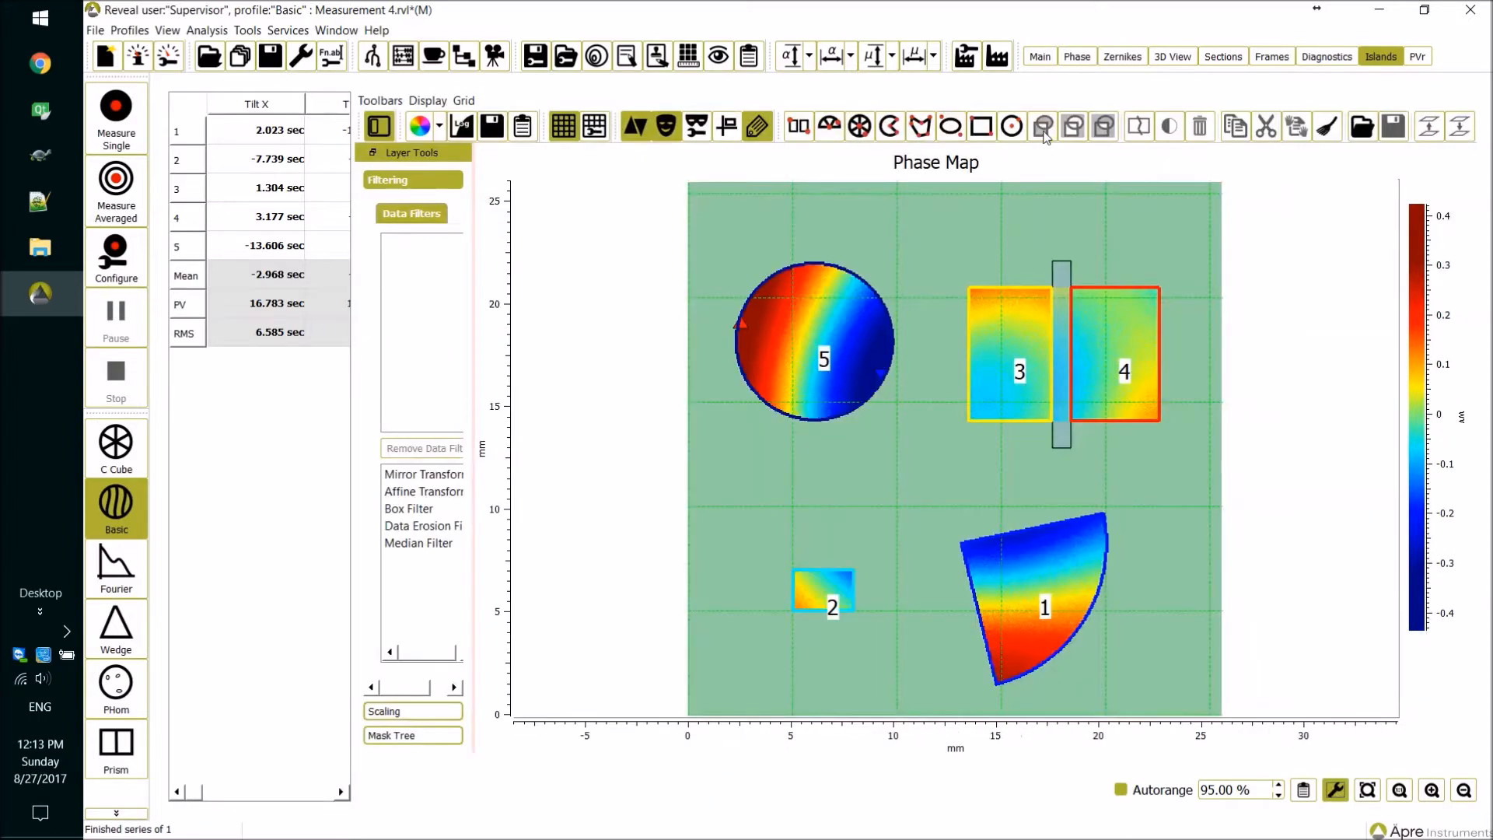
left_click(1067, 283)
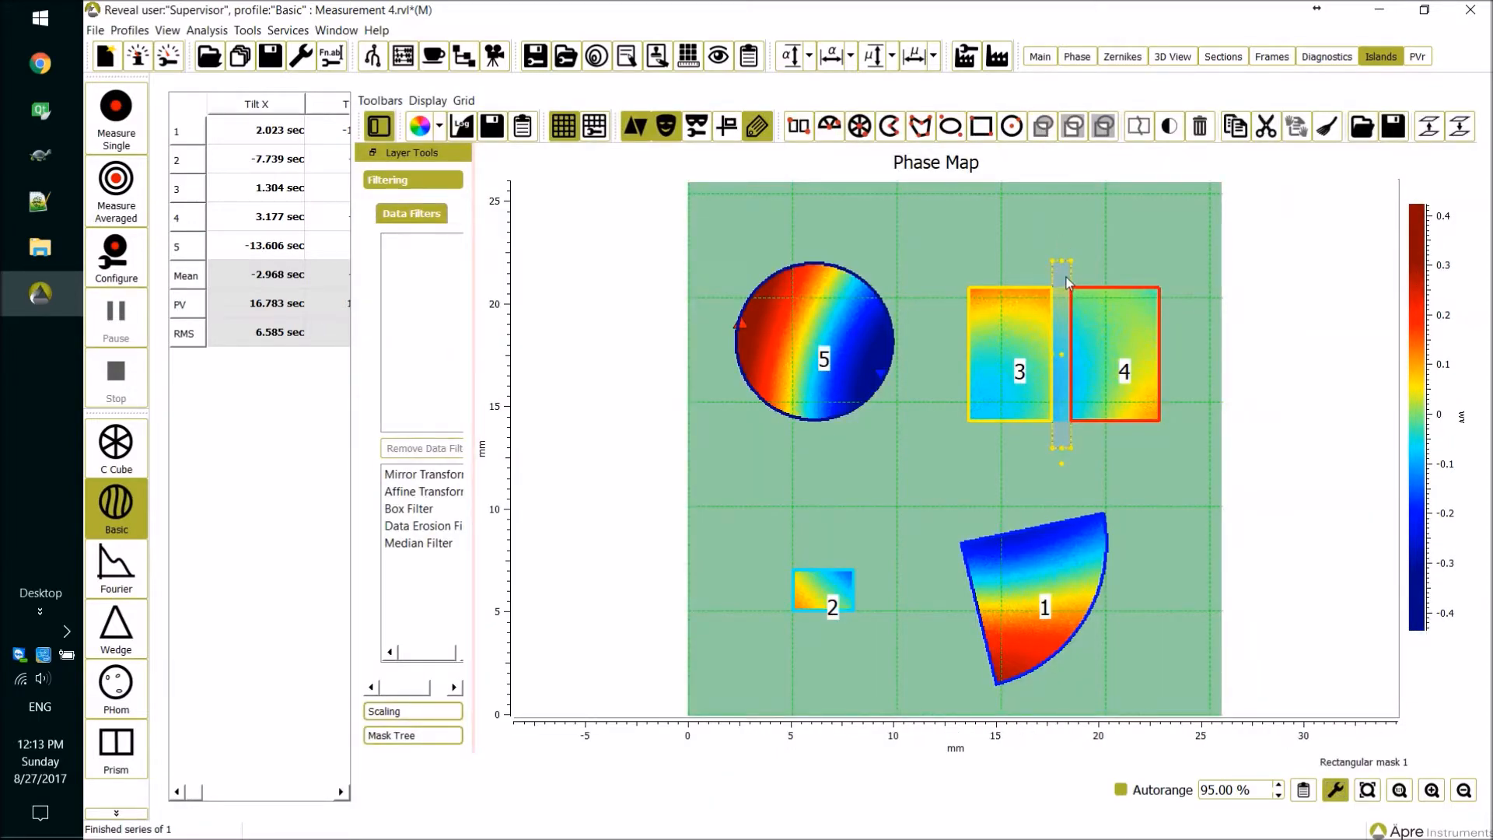
left_click(1200, 126)
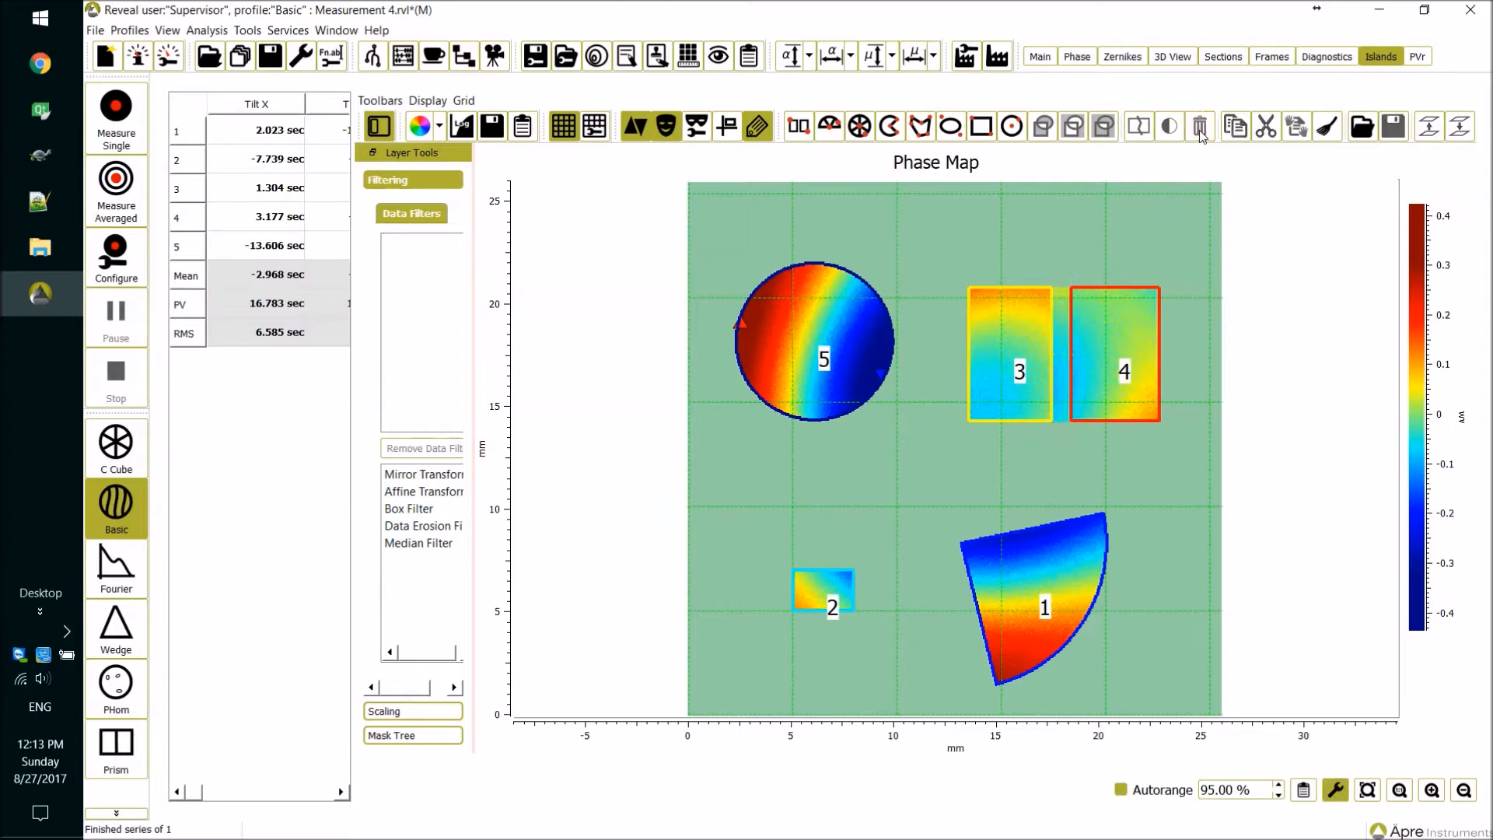
left_click(1335, 790)
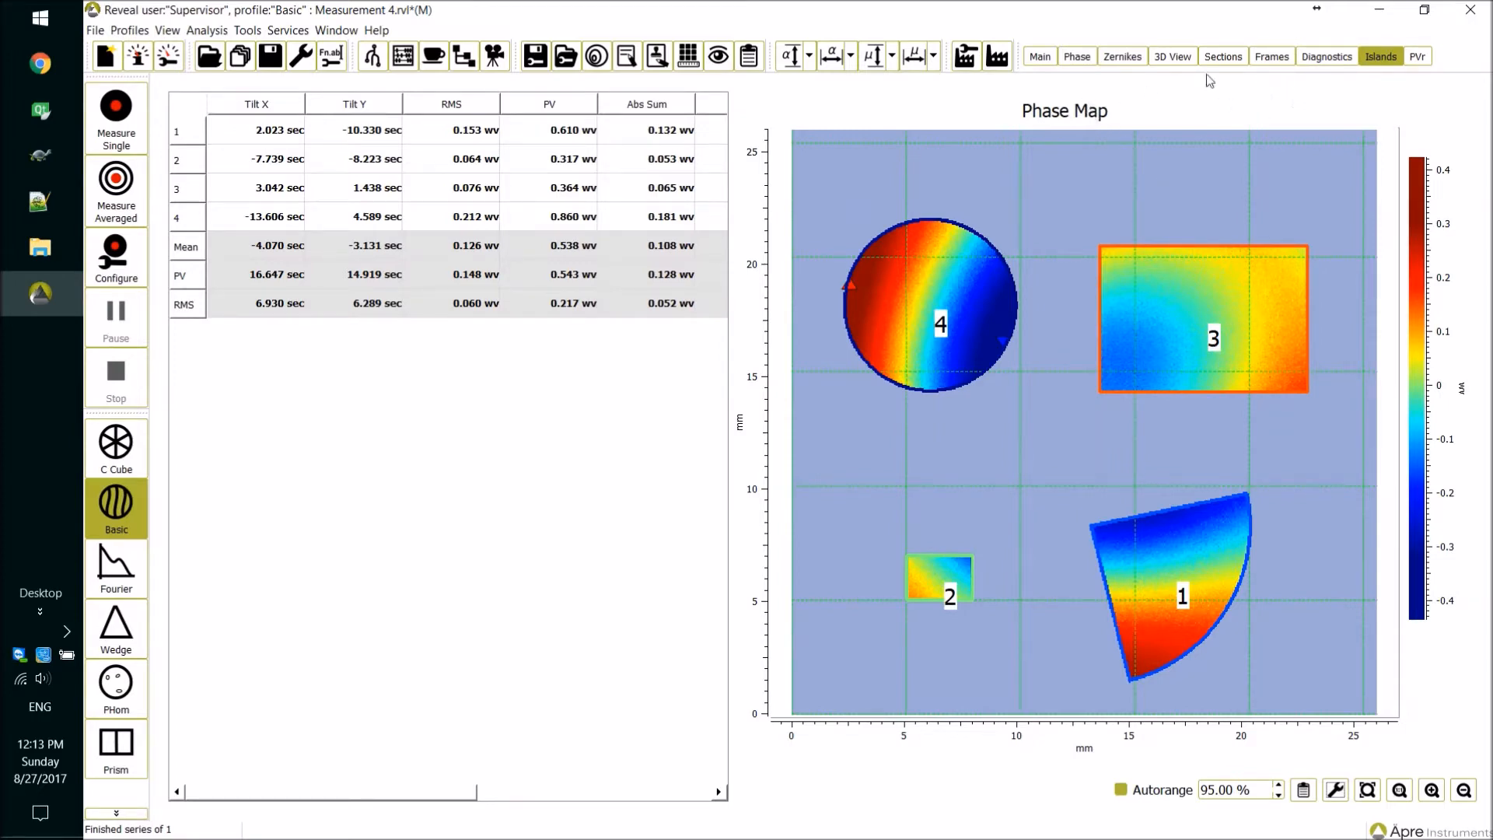
In the Phase view, mask out a vertical strip about 1.7 mm wide and 8.5 mm tall across the large rectangular part, and leave mask editing
left_click(1077, 56)
left_click(480, 126)
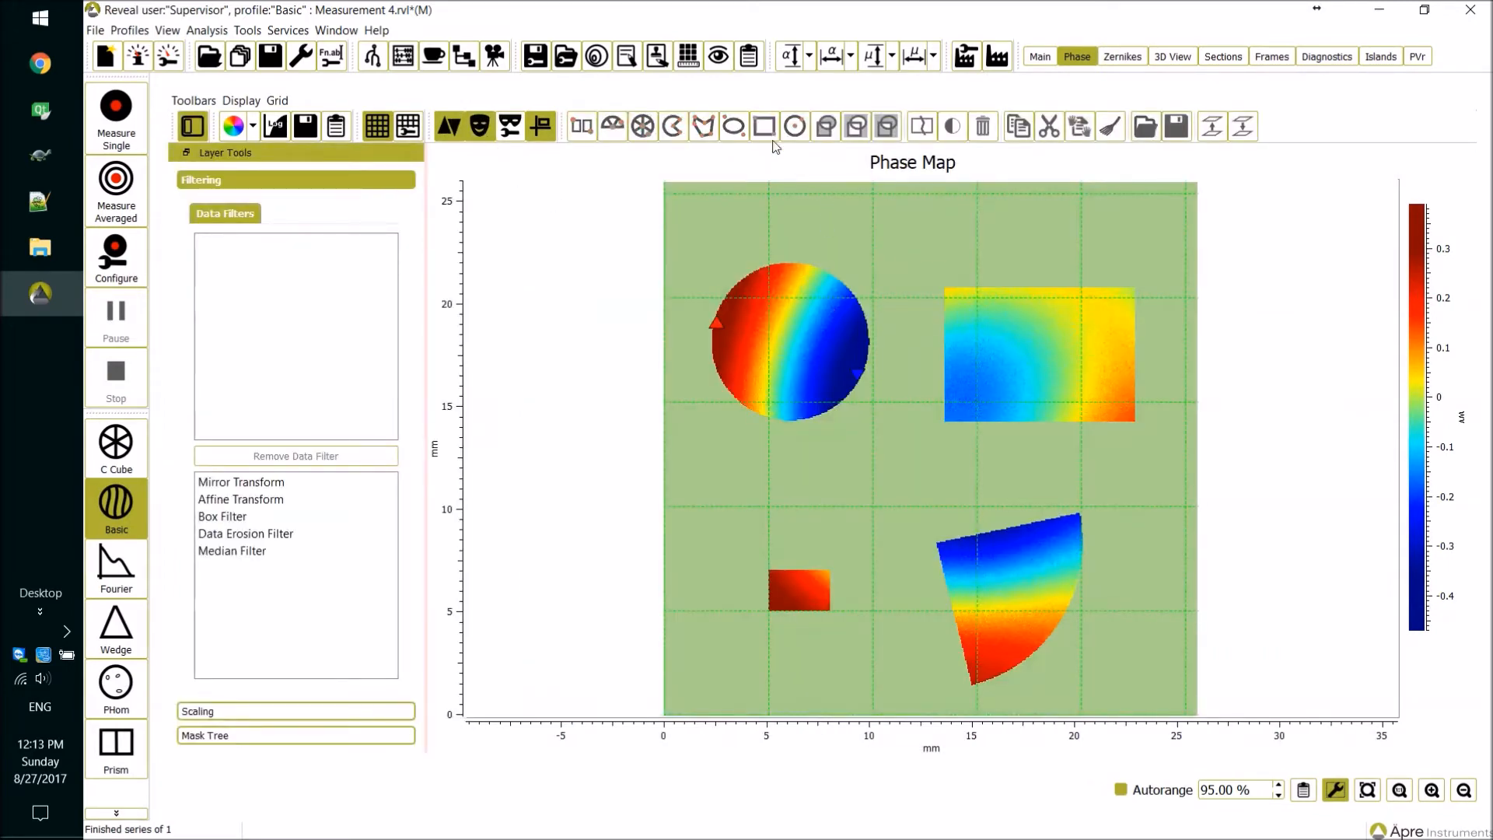
left_click_drag(1018, 263, 1052, 436)
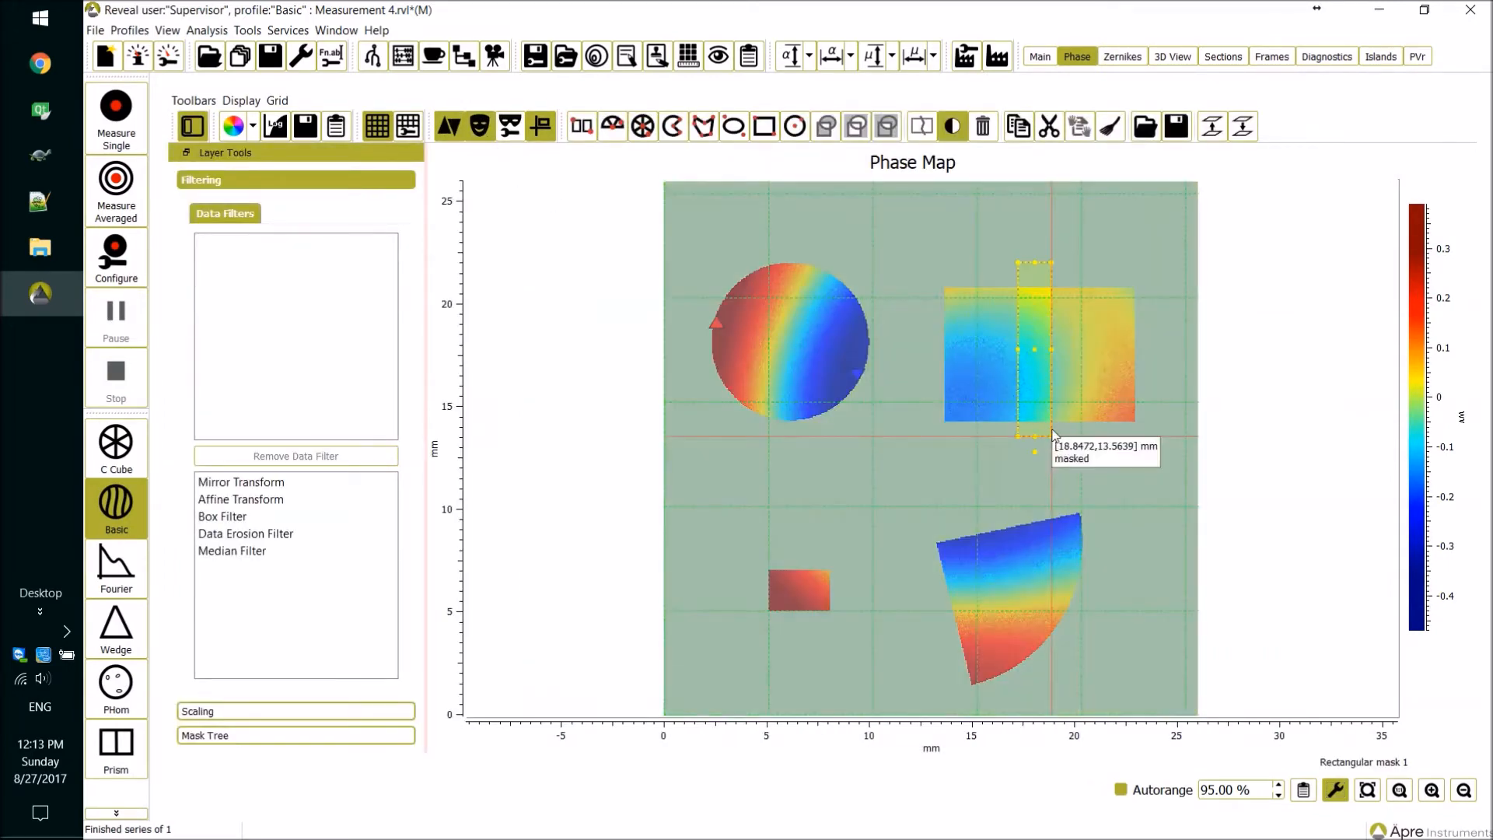
left_click(958, 129)
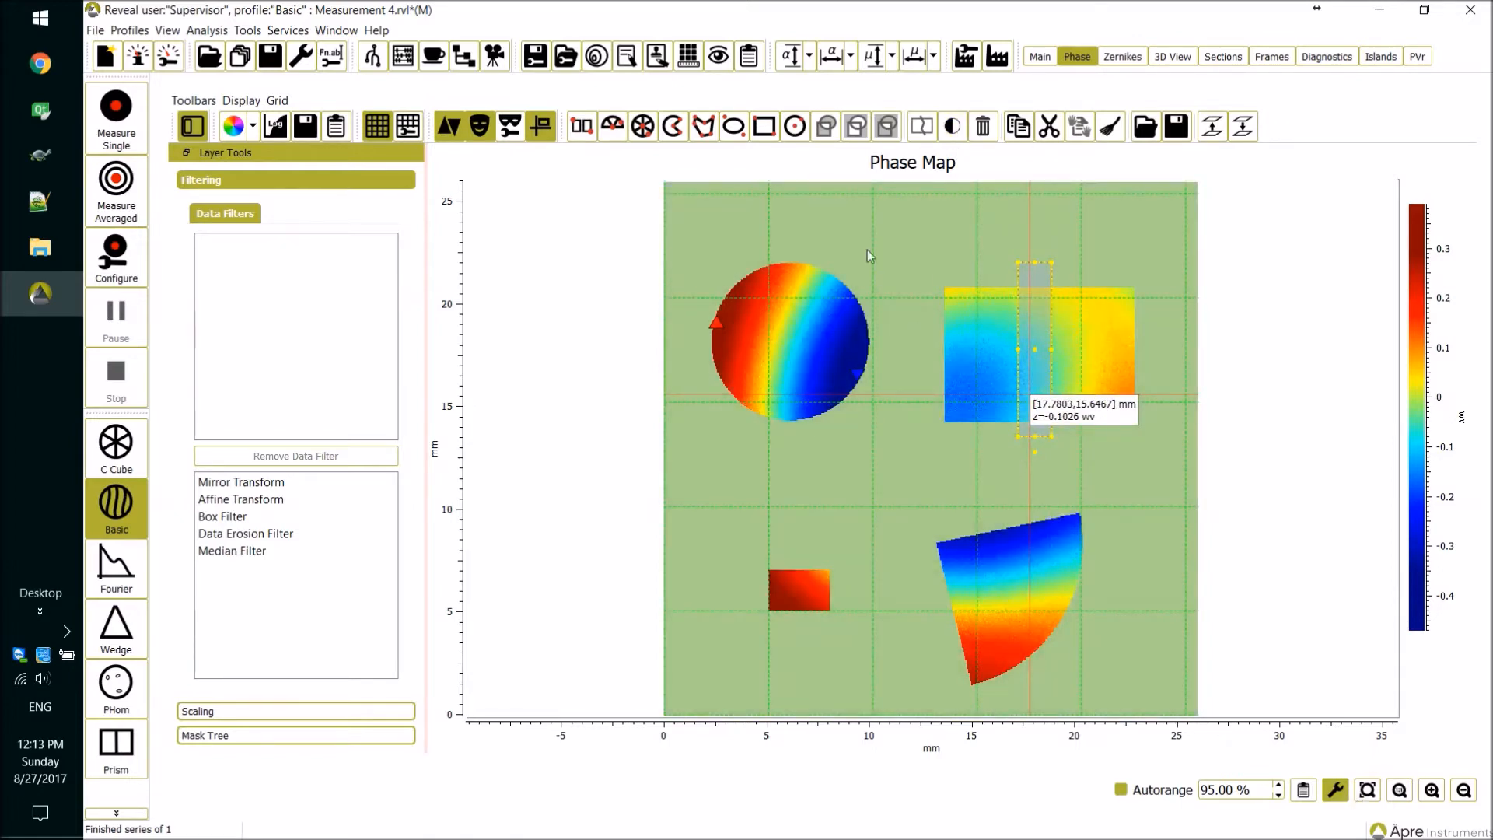
left_click(486, 132)
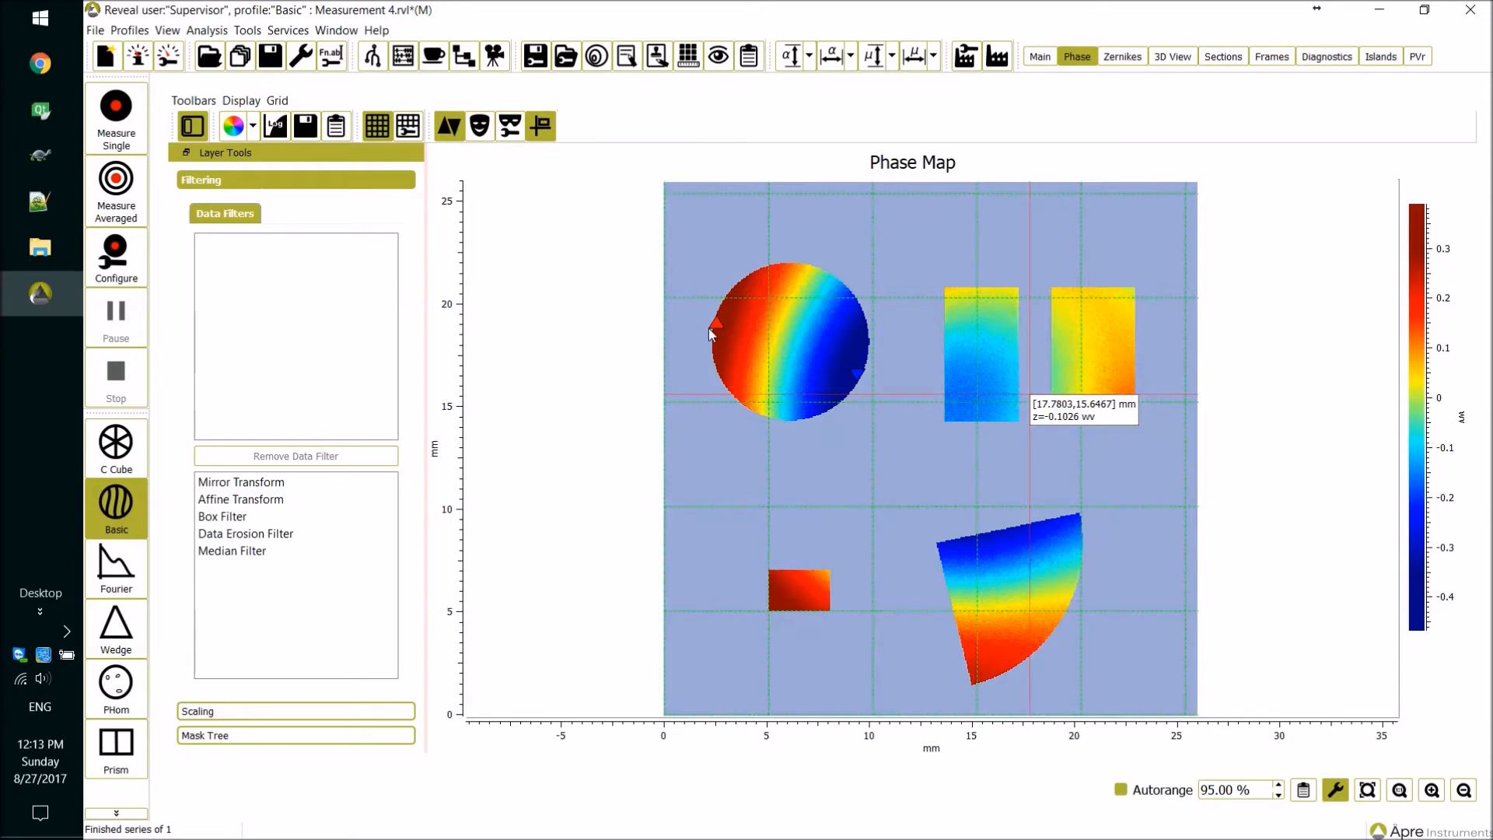
Inspect the split rectangular part in the Main view by rotating the 3D plot, and return to the island results
left_click(1040, 57)
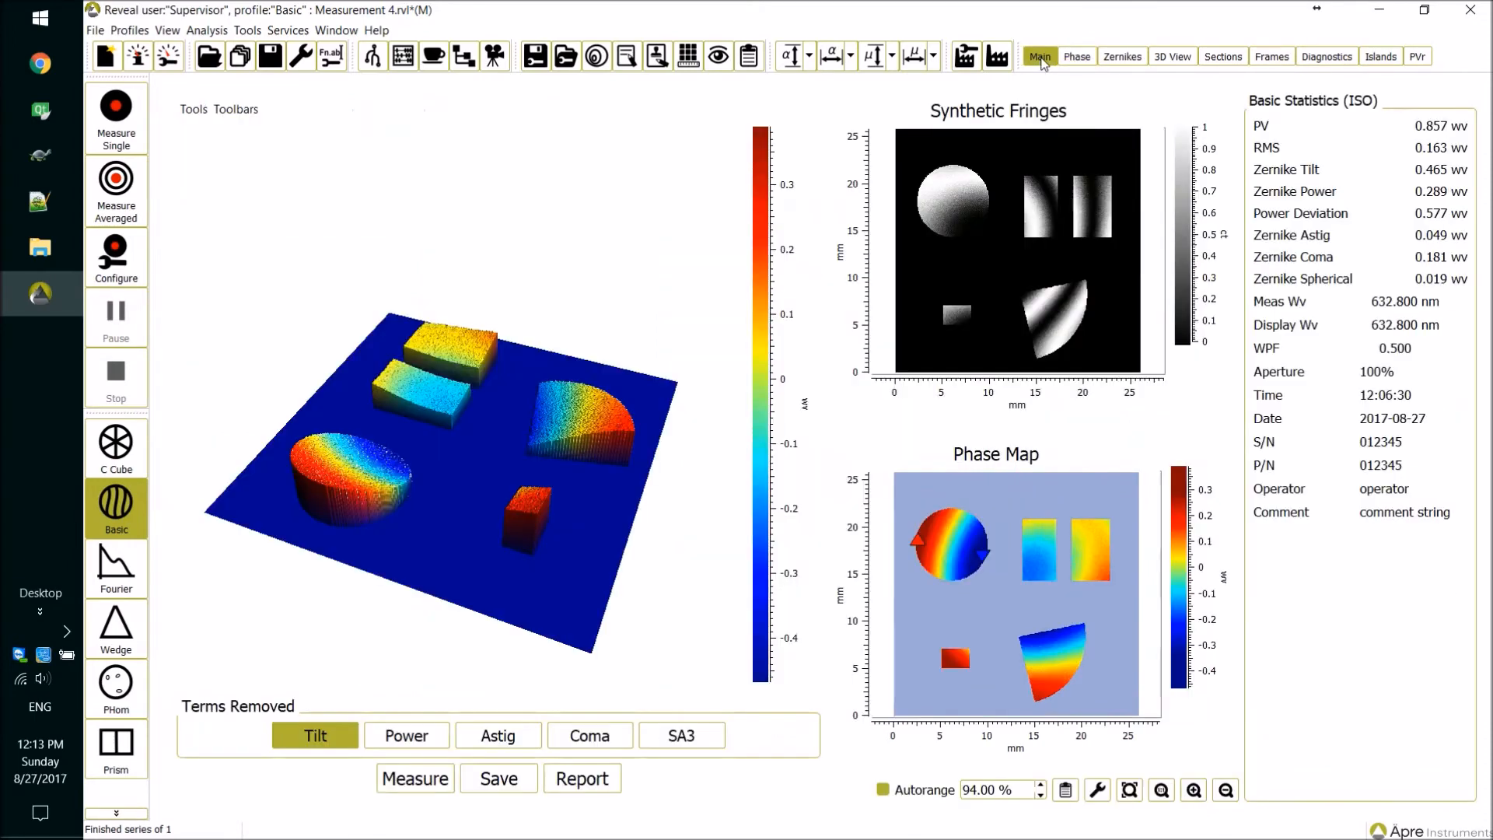
mouse_move(476, 562)
left_mouse_down()
mouse_move(426, 572)
mouse_move(443, 549)
mouse_move(500, 558)
left_mouse_up()
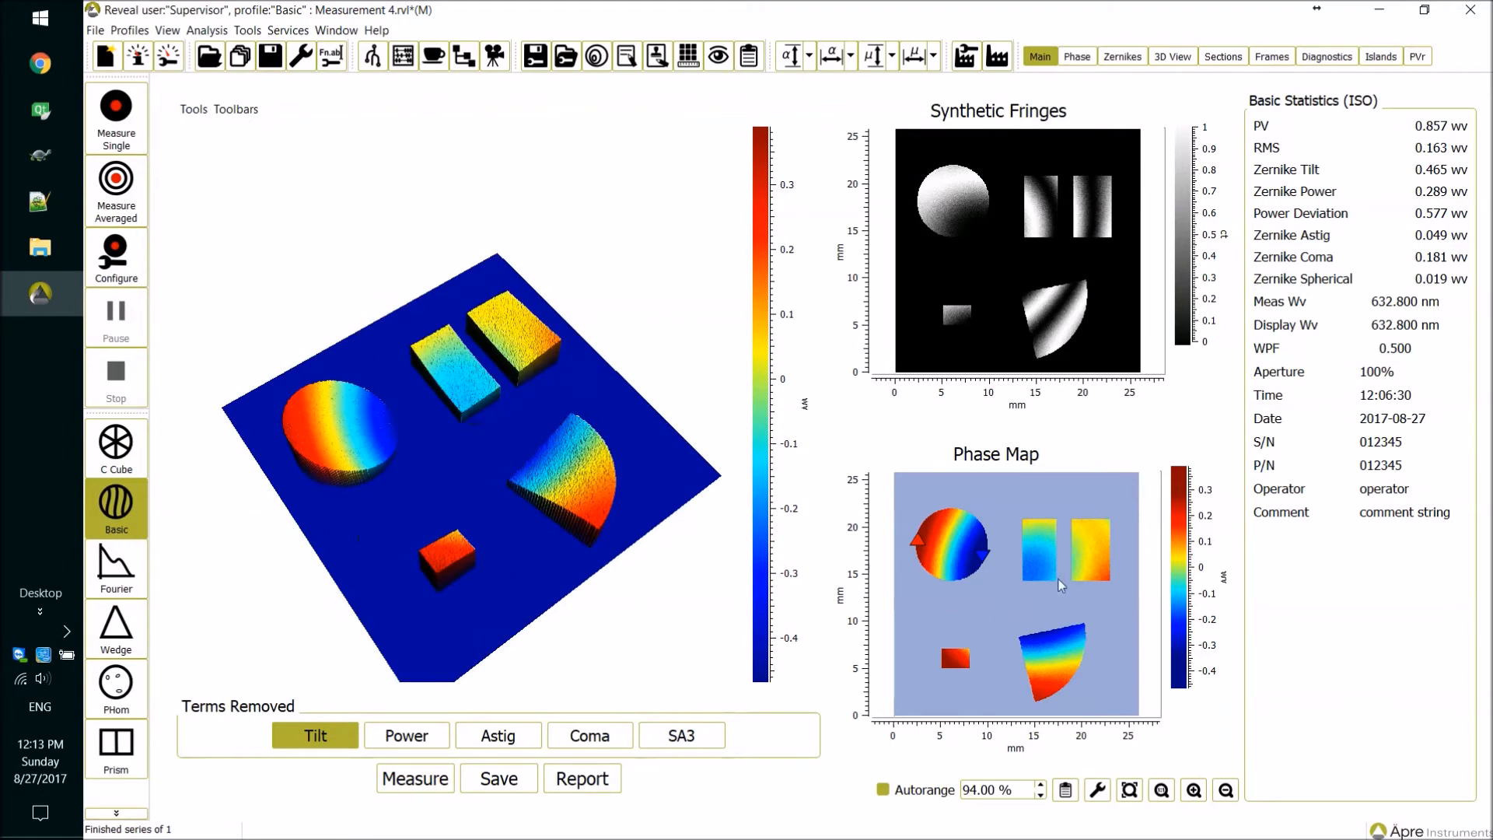
left_click(1381, 57)
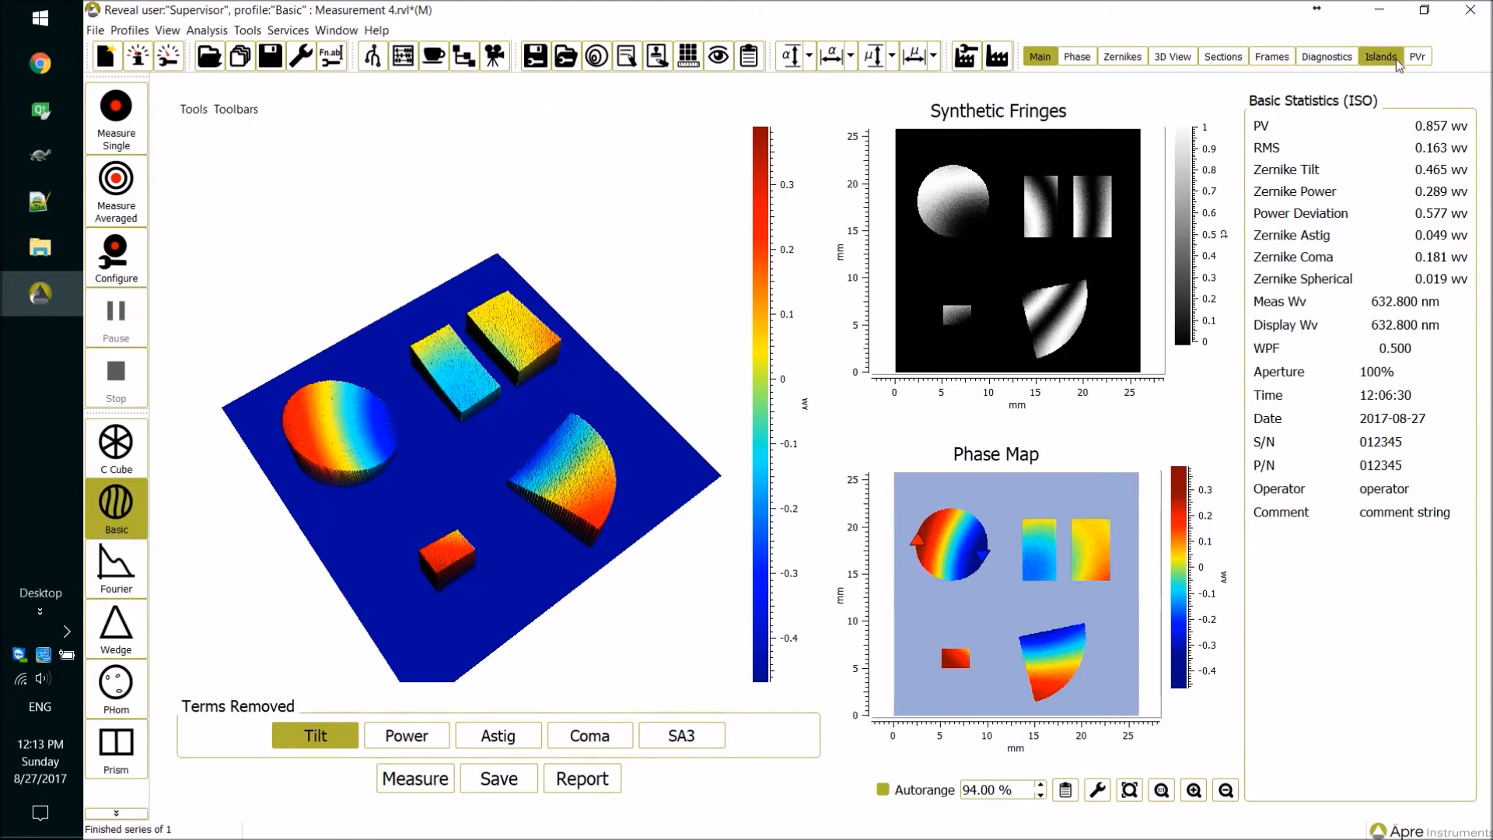